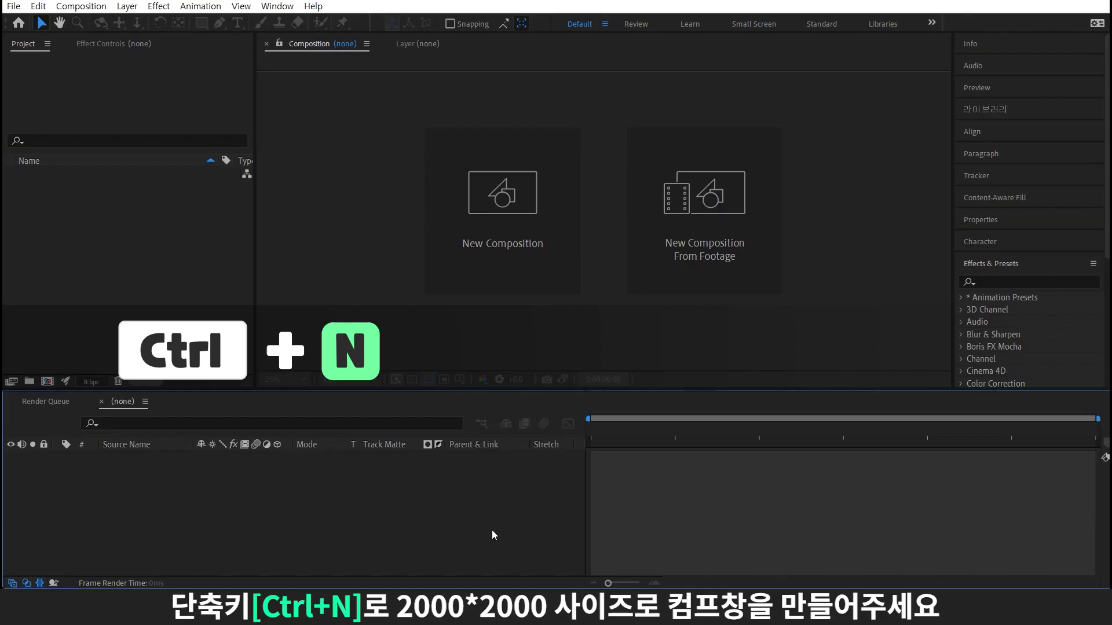
Step: Create a new 2000×2000 composition
{"action": "key", "text": "ctrl+n"}
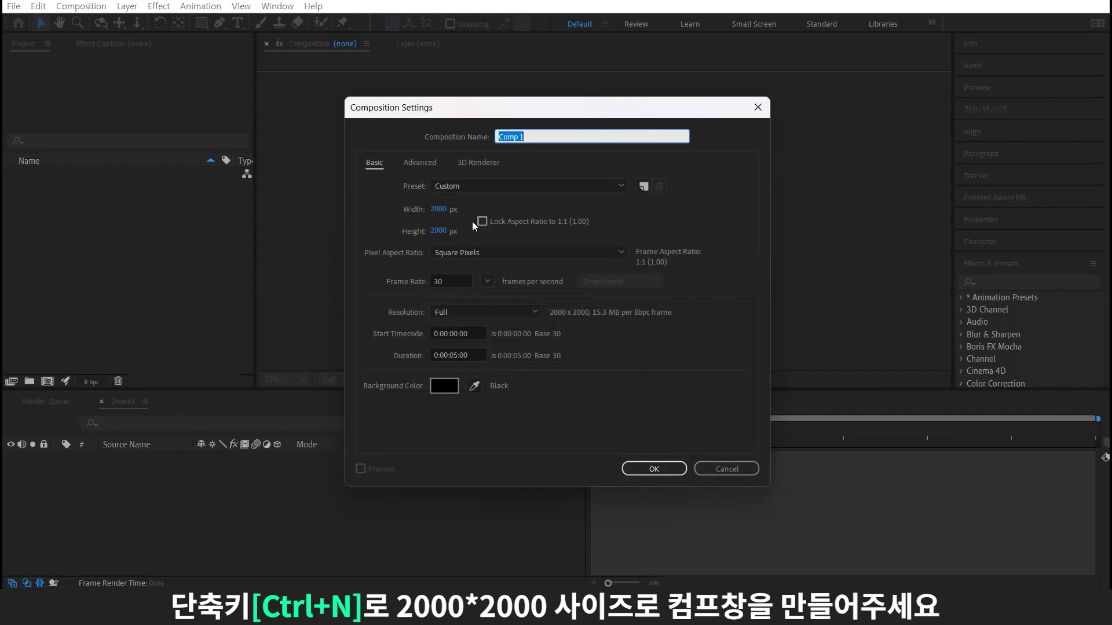
{"action": "key", "text": "Tab"}
{"action": "key", "text": "Tab"}
{"action": "key", "text": "Tab"}
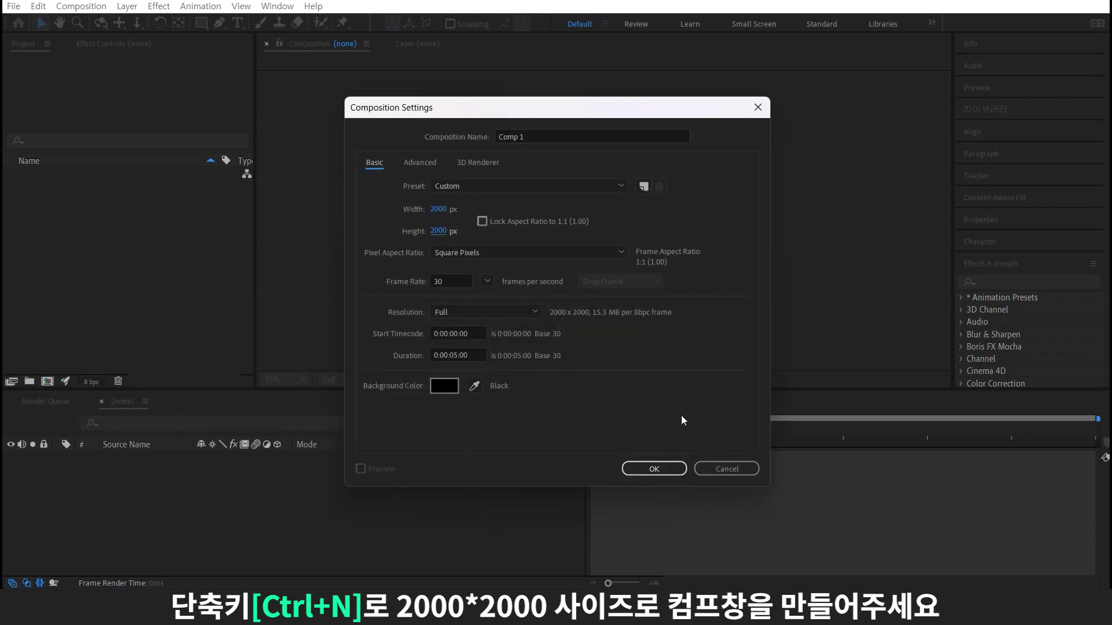
{"action": "left_click", "coordinate": [673, 468]}
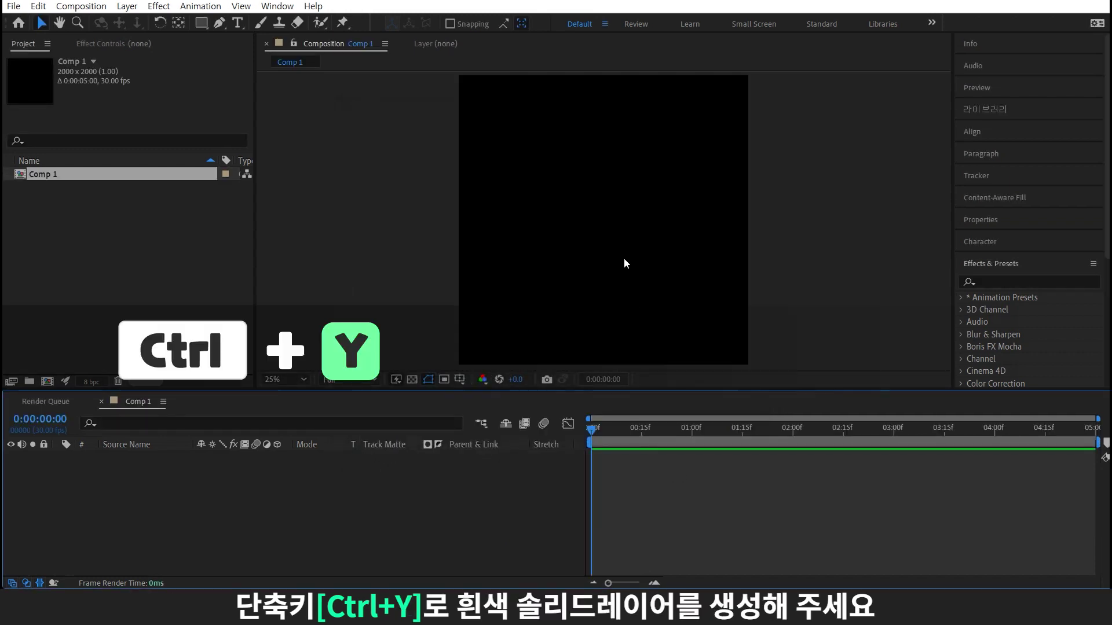
Step: Add a white solid layer to the comp
{"action": "key", "text": "ctrl+y"}
{"action": "left_click", "coordinate": [549, 387]}
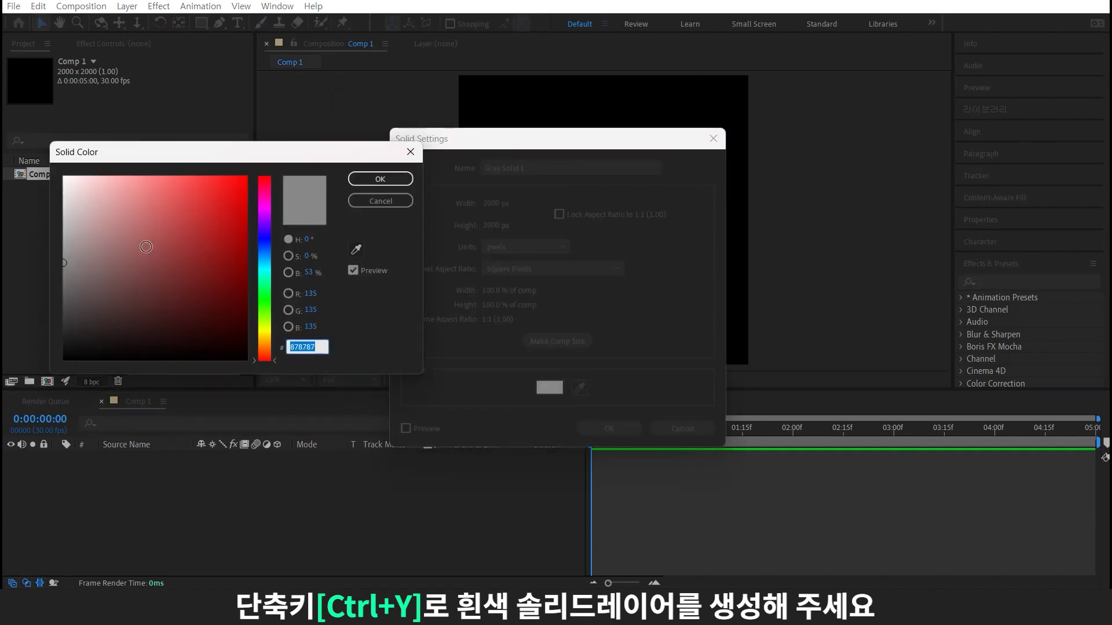
{"action": "left_click", "coordinate": [64, 177]}
{"action": "left_click", "coordinate": [375, 177]}
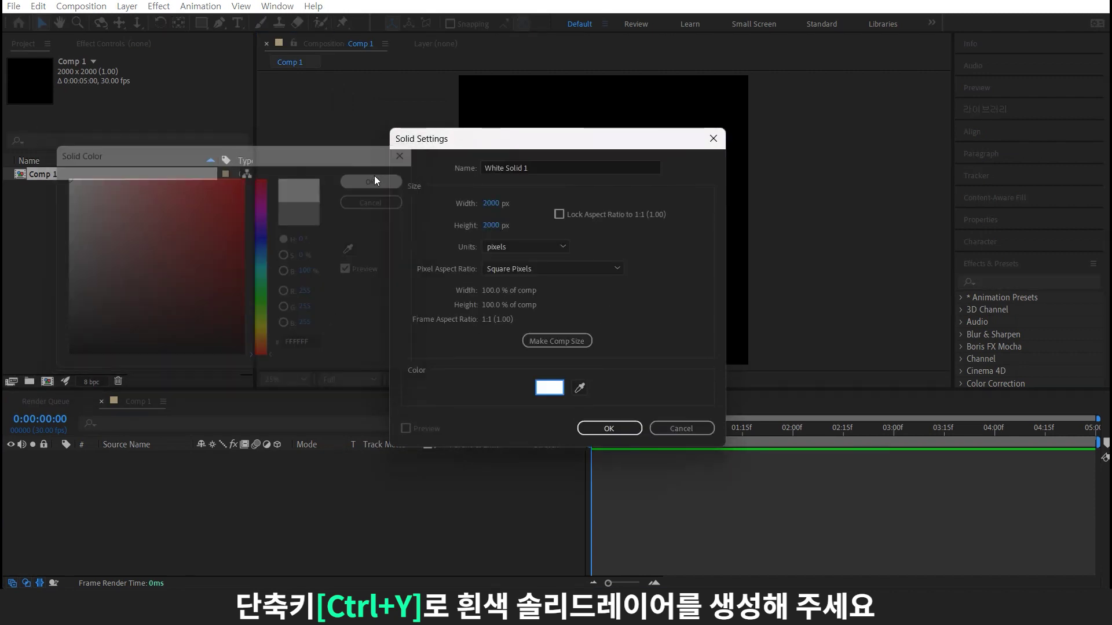
{"action": "left_click", "coordinate": [608, 428]}
Step: Add a gray solid layer above the white one
{"action": "key", "text": "ctrl+y"}
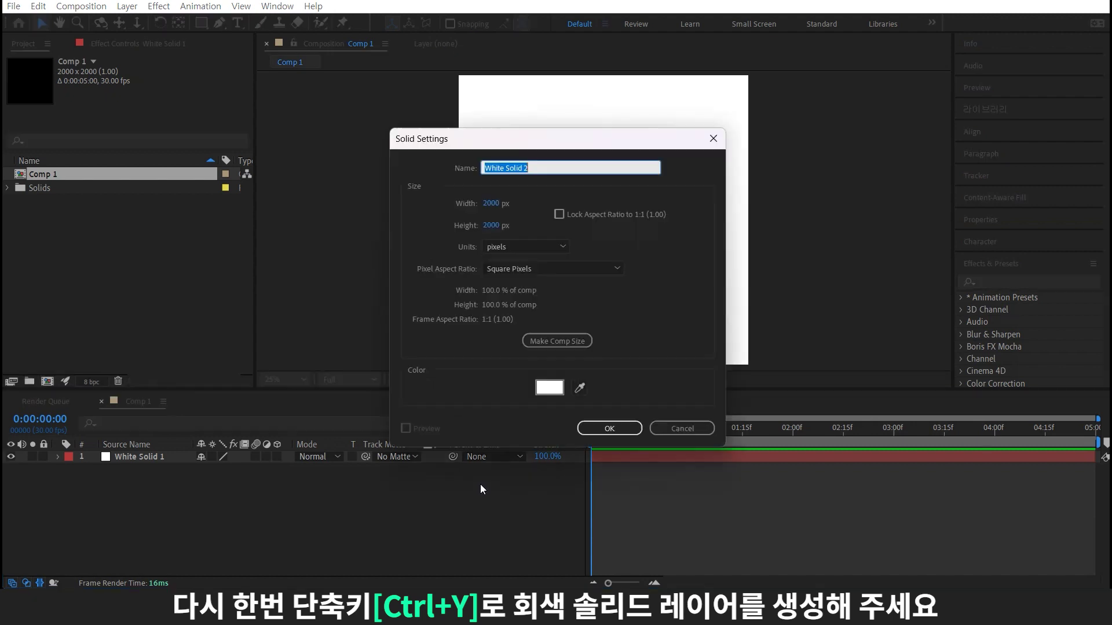
{"action": "left_click", "coordinate": [549, 387]}
{"action": "left_click", "coordinate": [101, 240]}
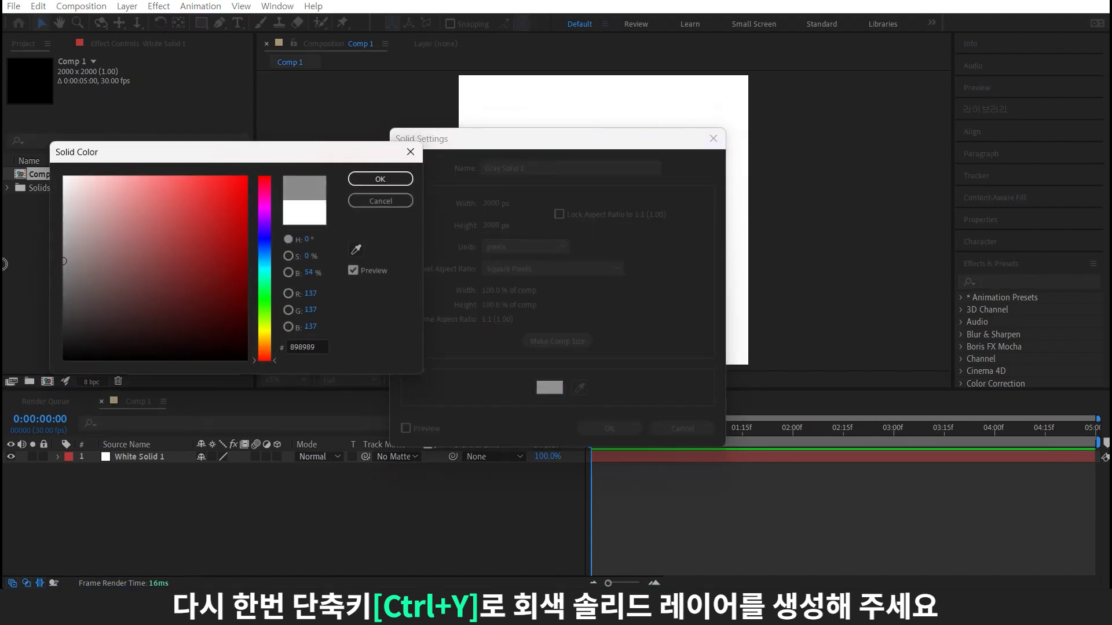
{"action": "left_click", "coordinate": [374, 177]}
{"action": "left_click", "coordinate": [611, 429]}
{"action": "key", "text": "ctrl+5"}
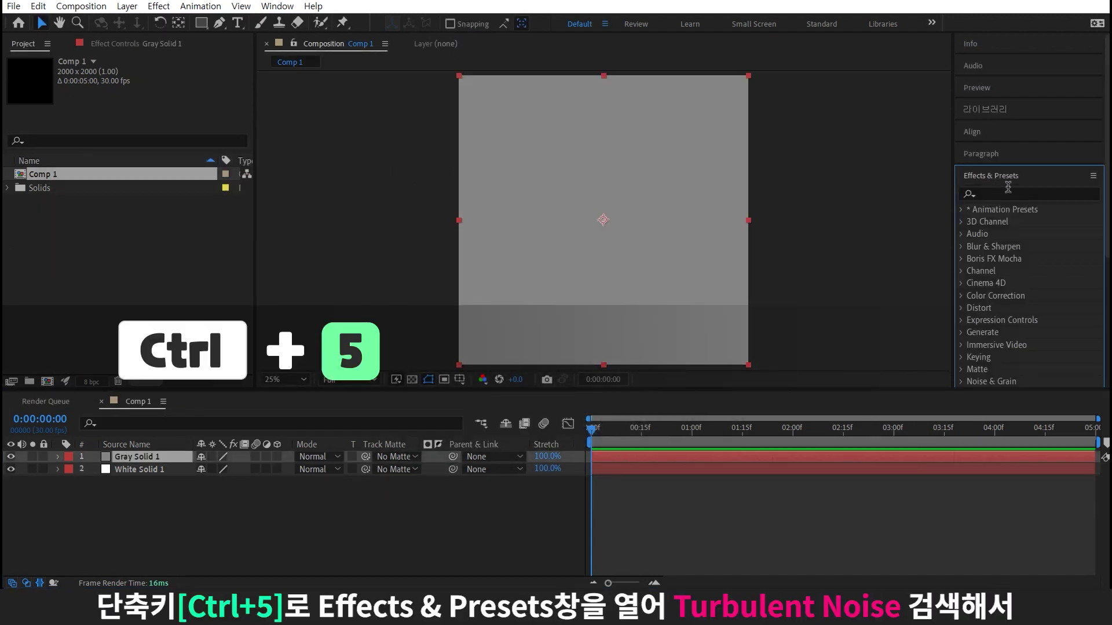
Step: Apply the Turbulent Noise effect to Gray Solid 1
{"action": "type", "text": "nois"}
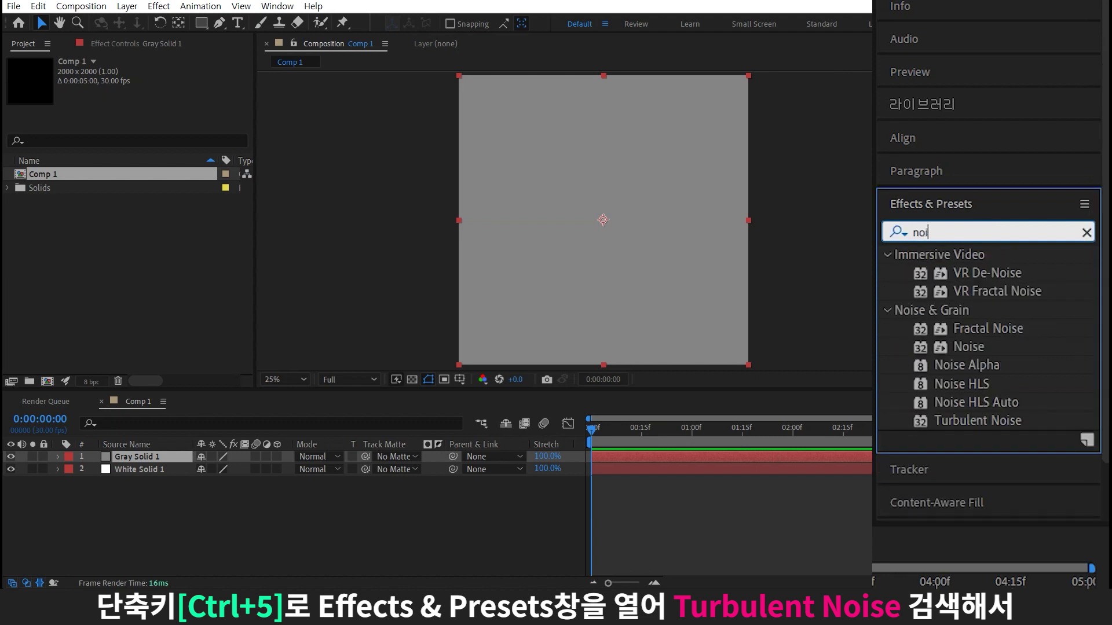
{"action": "key", "text": "BackSpace"}
{"action": "type", "text": "i"}
{"action": "left_click_drag", "start_coordinate": [978, 420], "coordinate": [173, 456]}
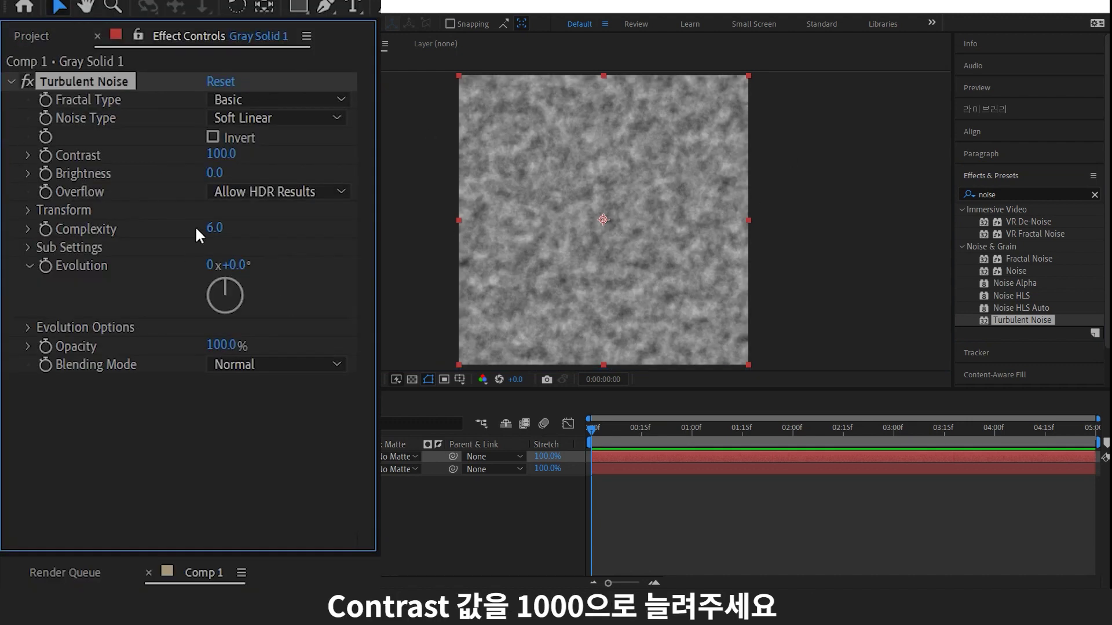
Step: Set the noise Contrast to 1000 and its Transform Scale to 300
{"action": "left_click", "coordinate": [220, 153]}
{"action": "type", "text": "1000"}
{"action": "key", "text": "Return"}
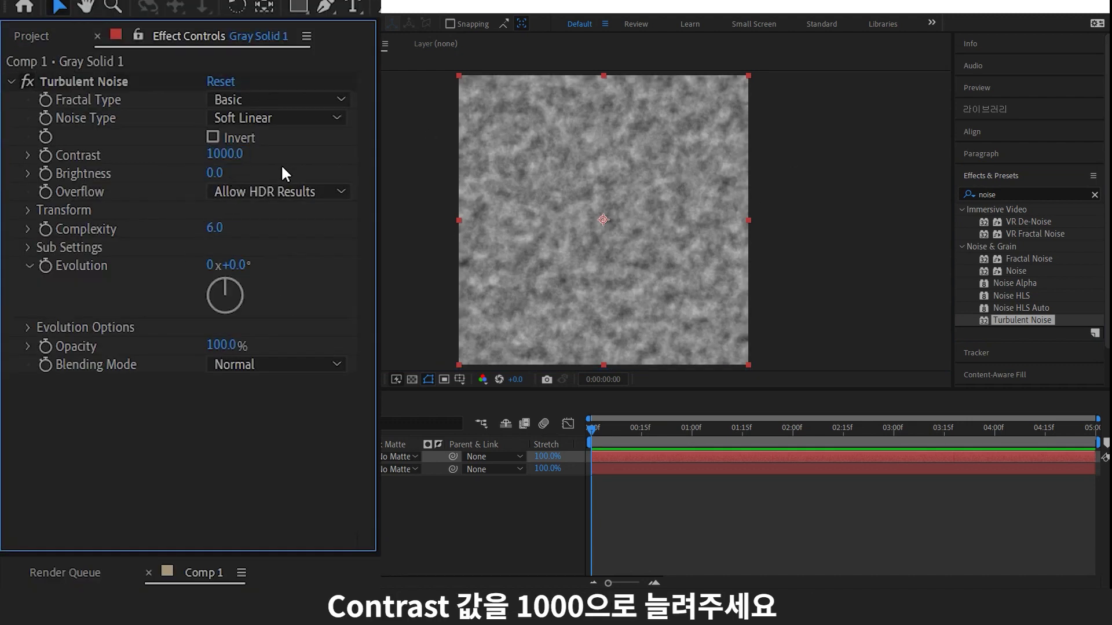
{"action": "left_click", "coordinate": [28, 209]}
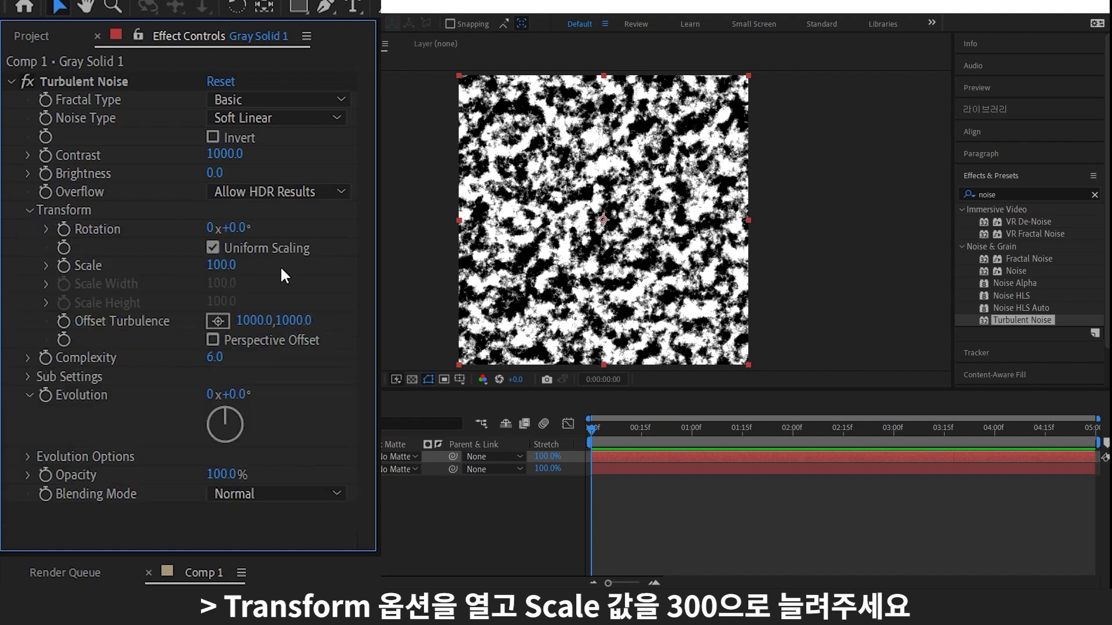
{"action": "left_click", "coordinate": [234, 268]}
{"action": "type", "text": "300"}
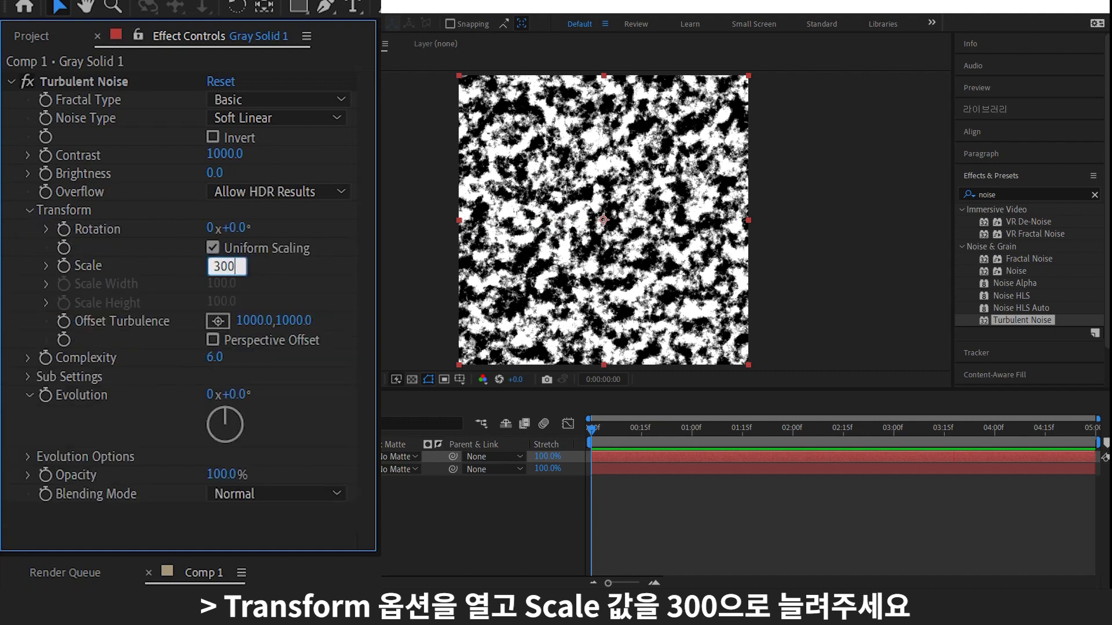
{"action": "left_click", "coordinate": [46, 265]}
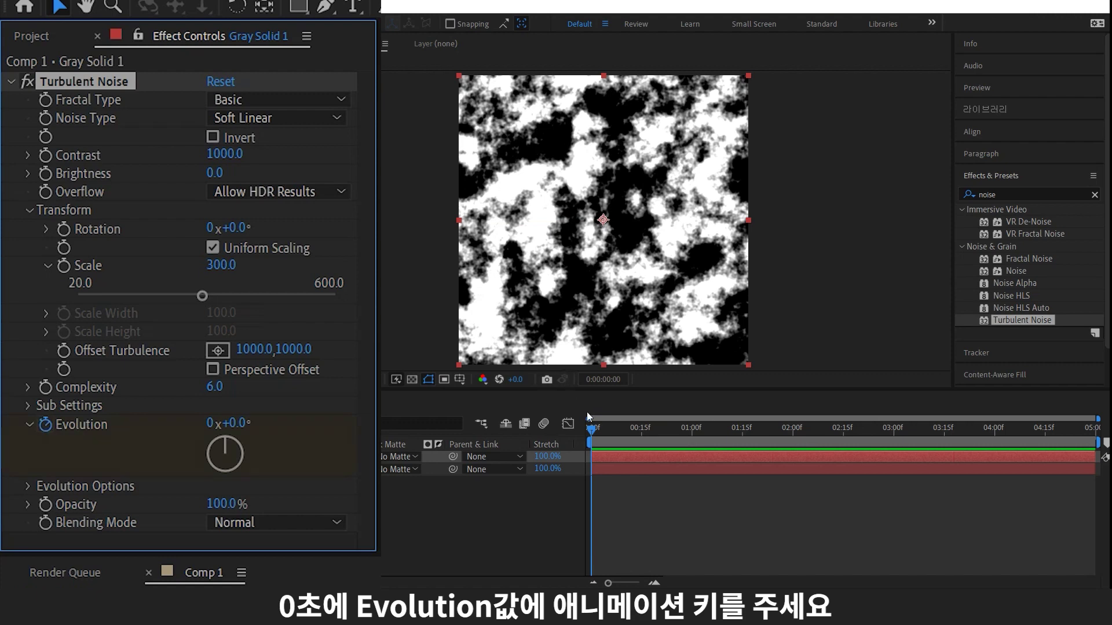
Step: Keyframe Evolution to reach one full revolution at the comp's last frame
{"action": "left_click_drag", "start_coordinate": [607, 429], "coordinate": [1092, 429]}
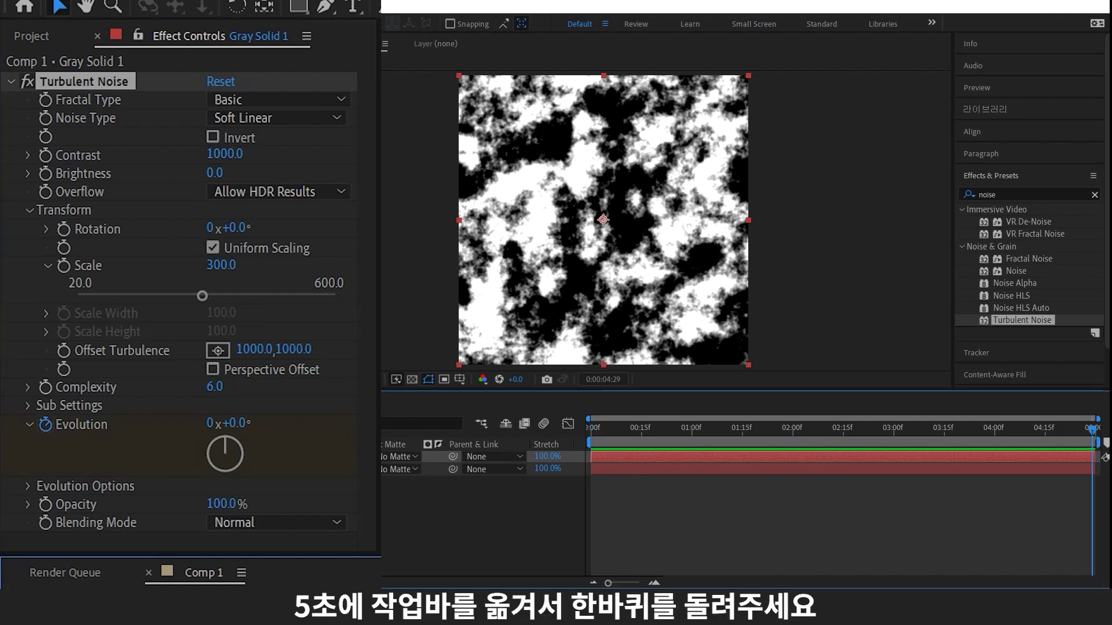
{"action": "left_click", "coordinate": [212, 423]}
{"action": "left_click", "coordinate": [508, 557]}
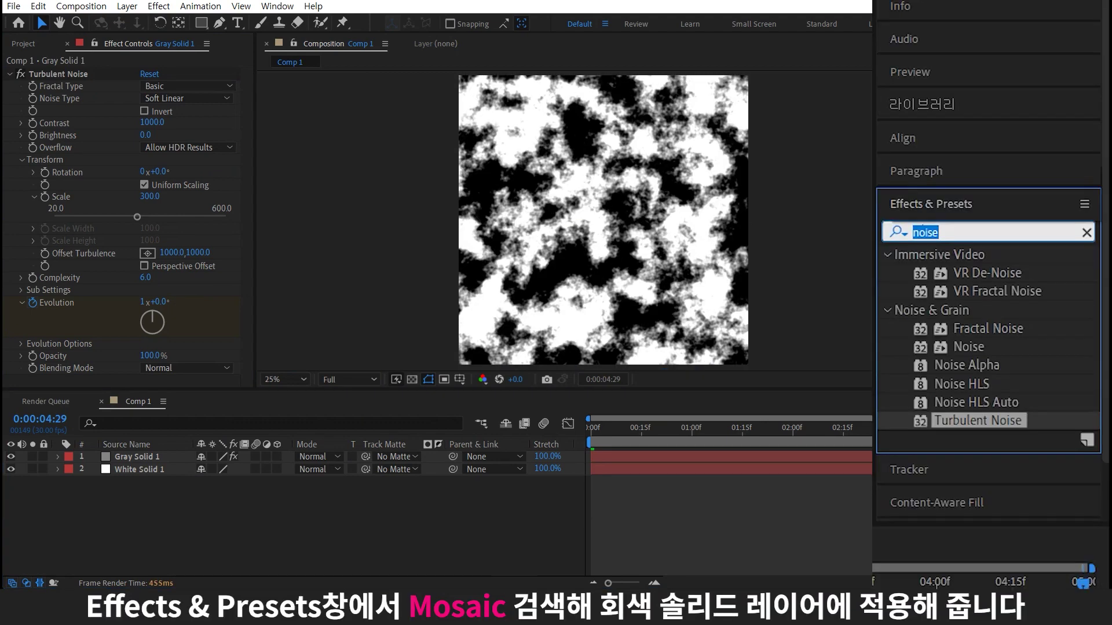
Step: Pixelate Gray Solid 1 with Mosaic and set it as White Solid 1's track matte
{"action": "type", "text": "mo"}
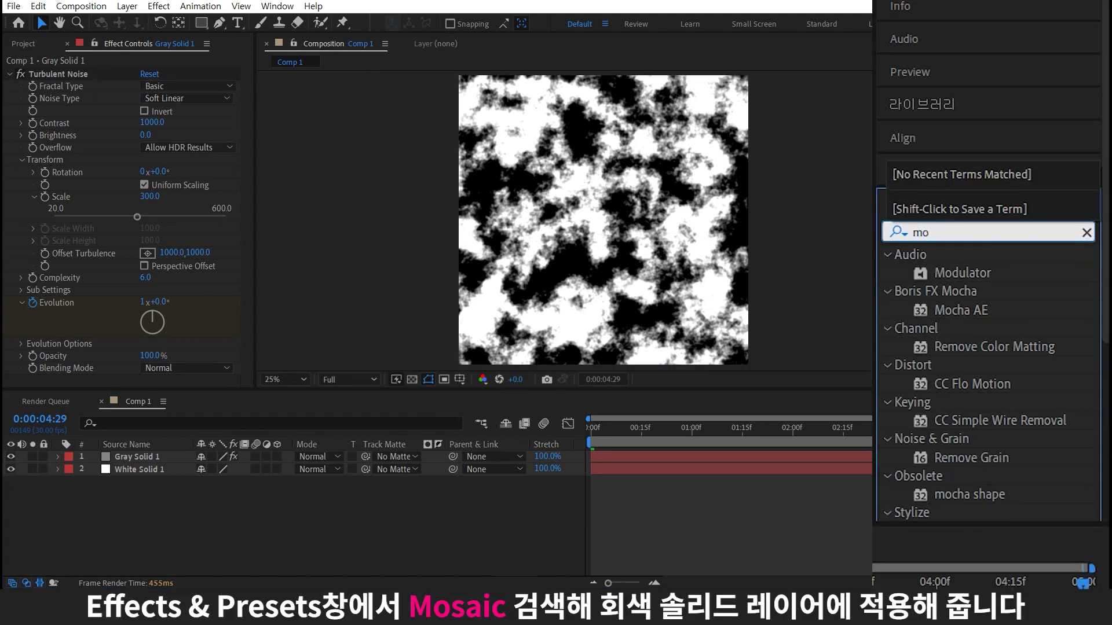
{"action": "type", "text": "s"}
{"action": "left_click_drag", "start_coordinate": [1005, 221], "coordinate": [163, 458]}
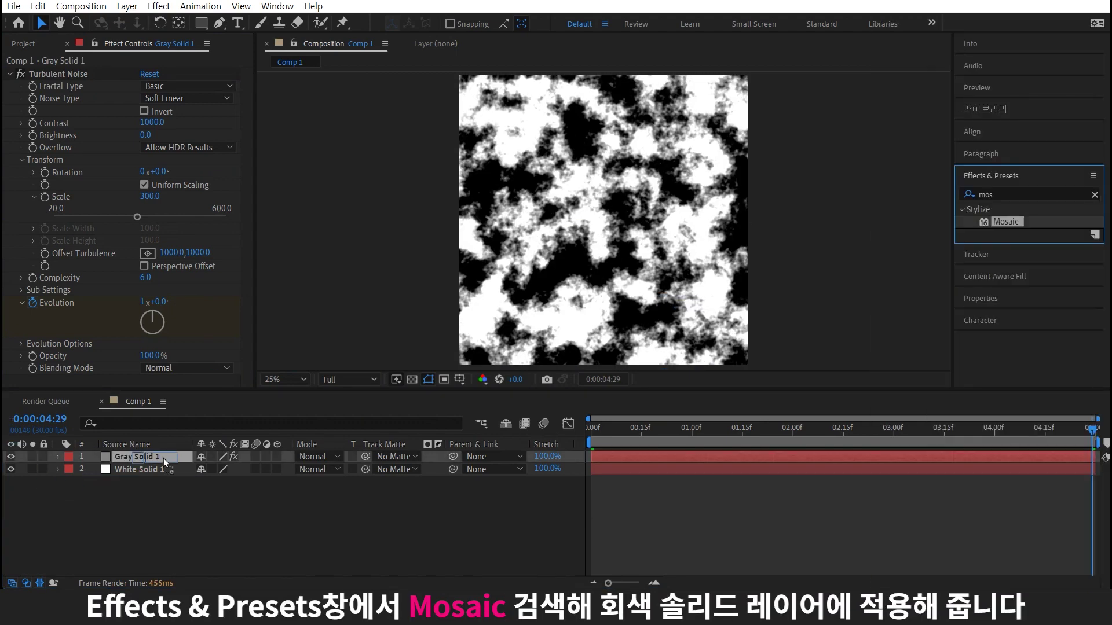
{"action": "left_click", "coordinate": [381, 467]}
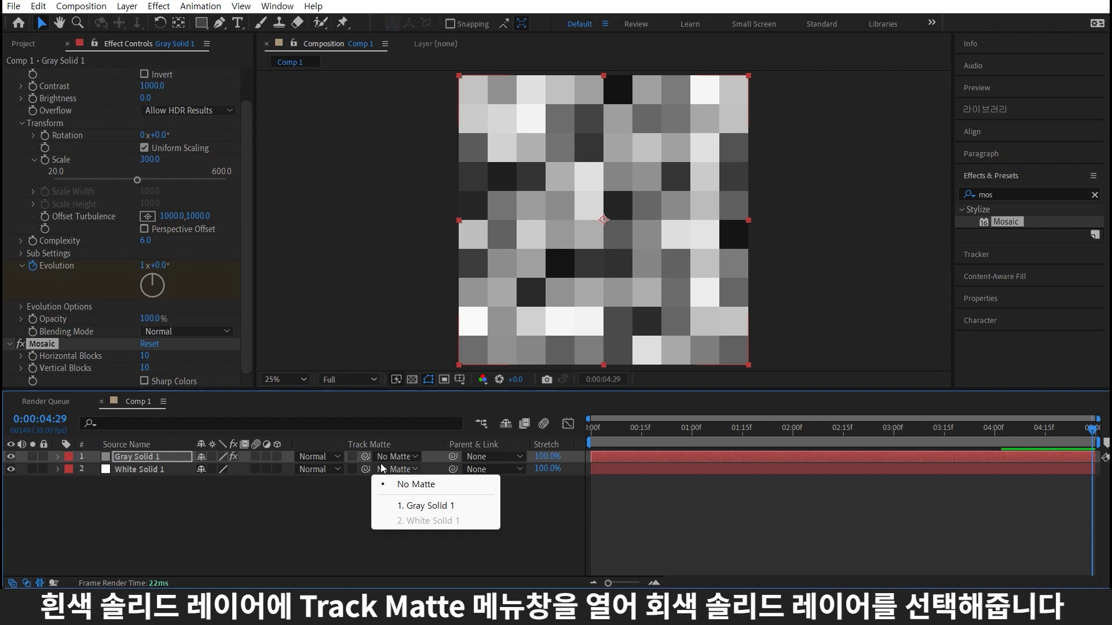
{"action": "left_click", "coordinate": [397, 505]}
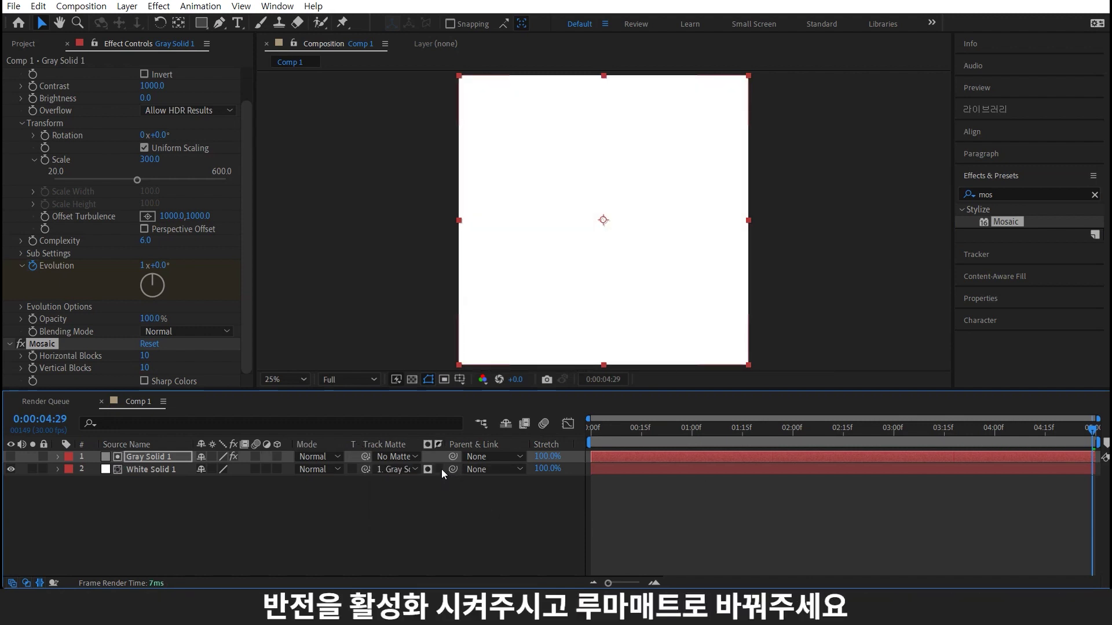
Step: Switch the matte to inverted luma and preview it over the transparency grid
{"action": "left_click", "coordinate": [440, 468]}
{"action": "left_click", "coordinate": [429, 470]}
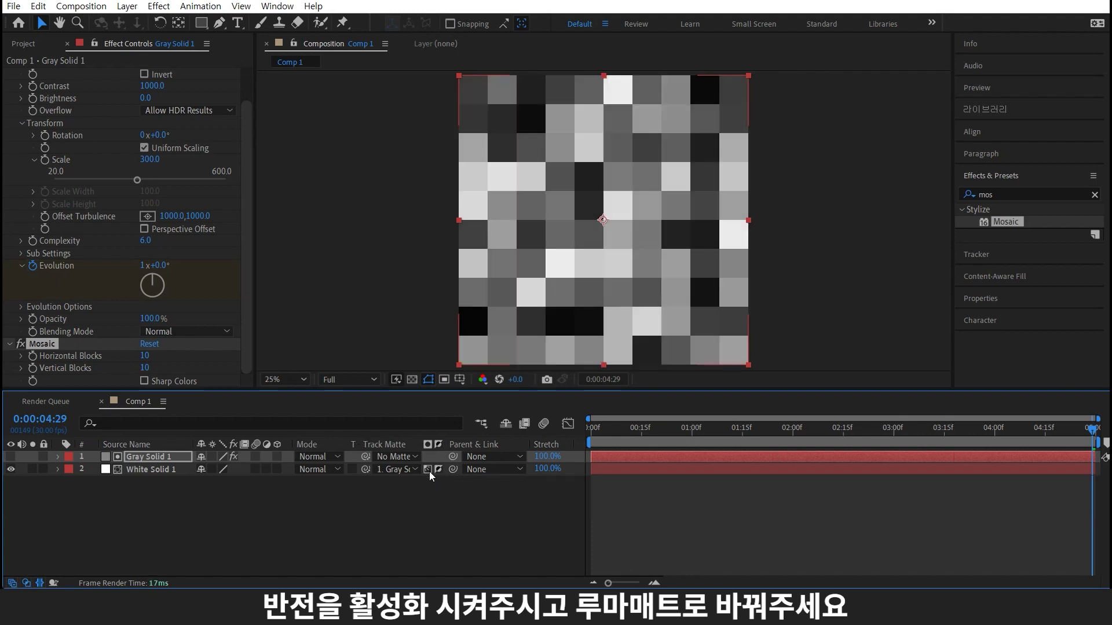
{"action": "left_click", "coordinate": [410, 380]}
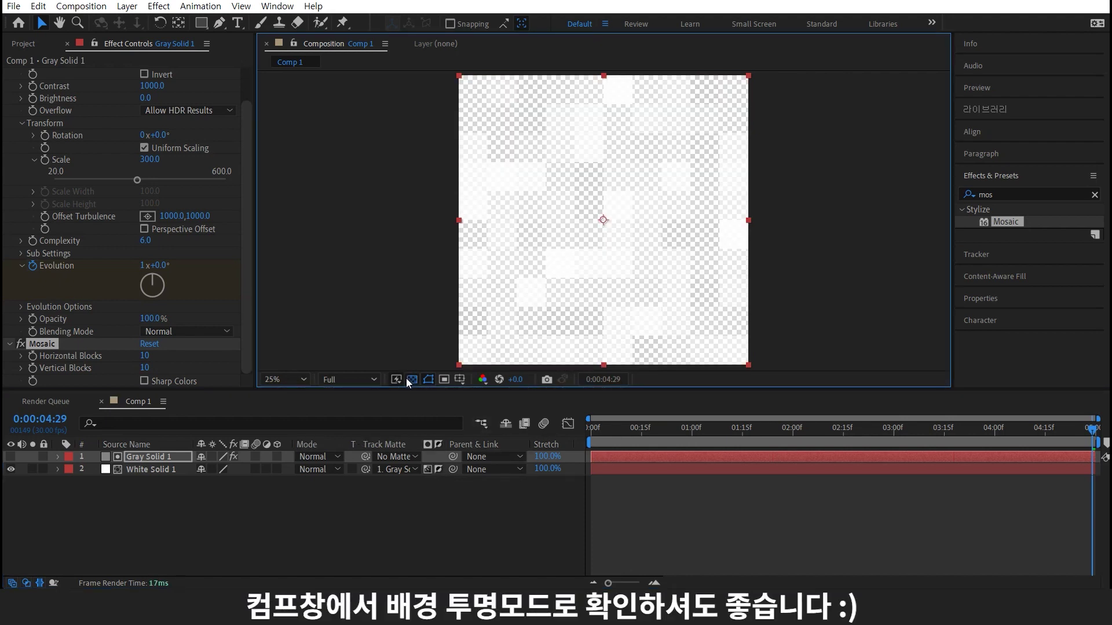
{"action": "left_click", "coordinate": [408, 379]}
{"action": "left_click", "coordinate": [44, 45]}
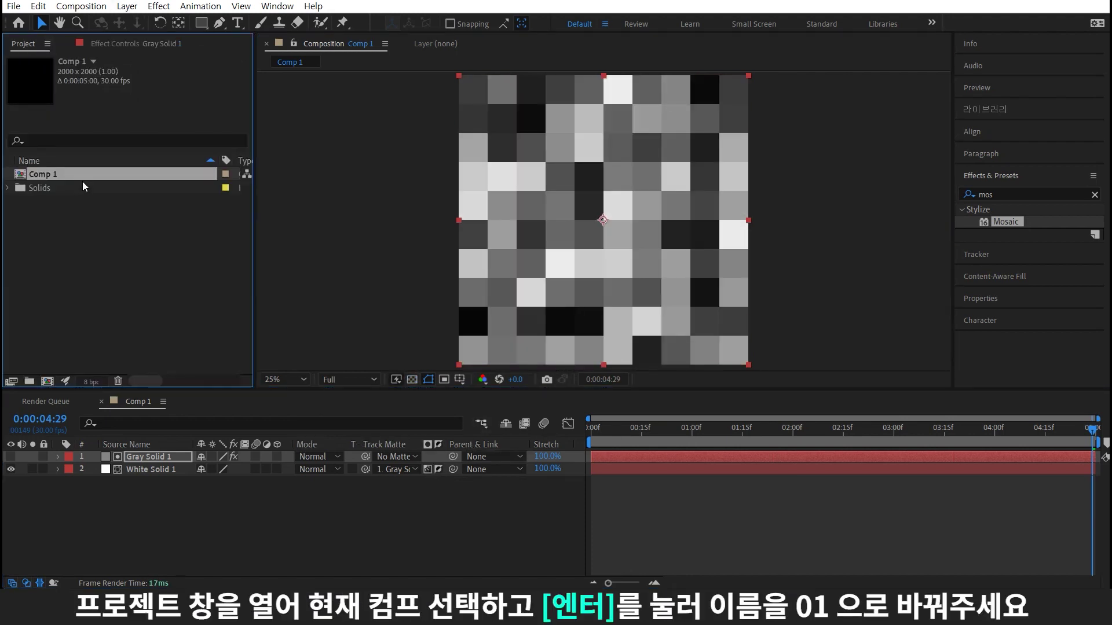
Step: Rename Comp 1 to 02
{"action": "key", "text": "Return"}
{"action": "key", "text": "BackSpace"}
{"action": "type", "text": "02"}
{"action": "key", "text": "Return"}
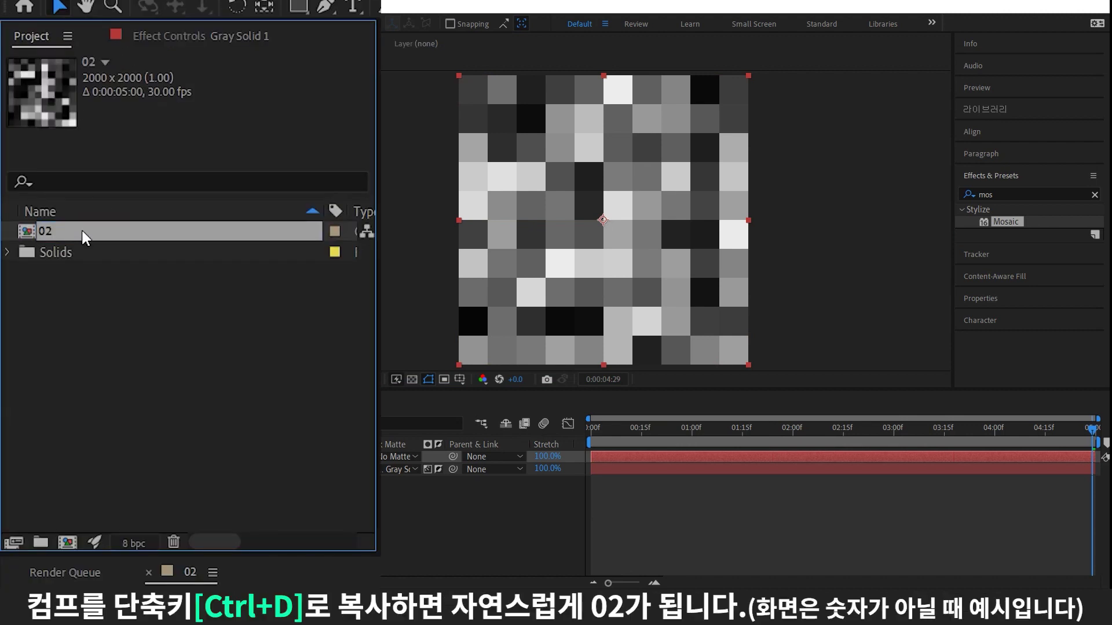
Step: Duplicate comp 02, name the copy 01, and open comp 01
{"action": "key", "text": "ctrl+d"}
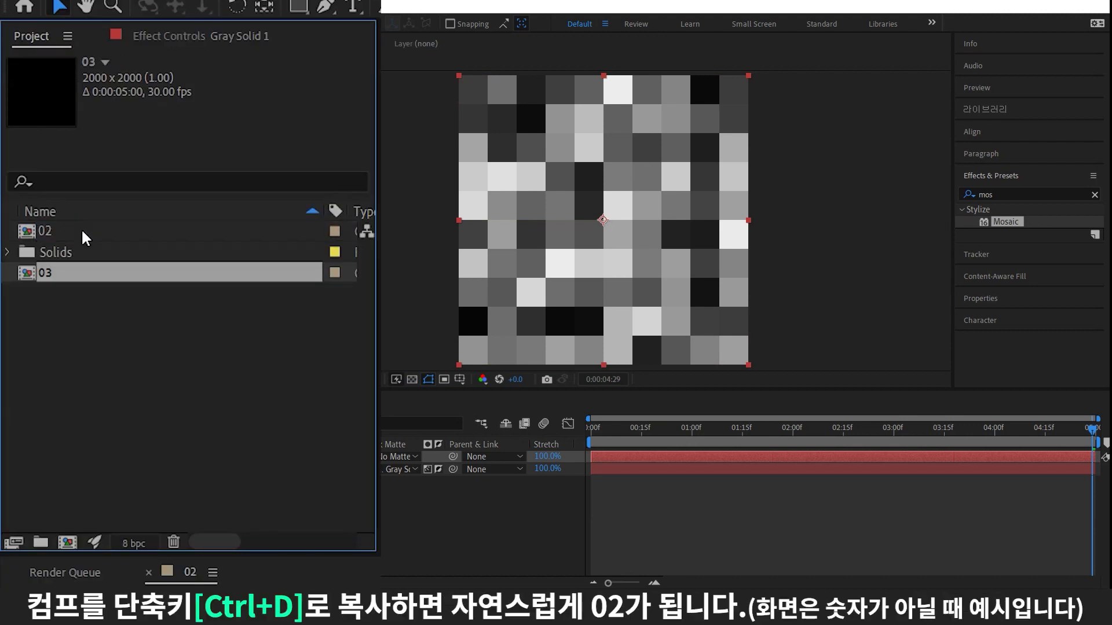
{"action": "key", "text": "Return"}
{"action": "key", "text": "BackSpace"}
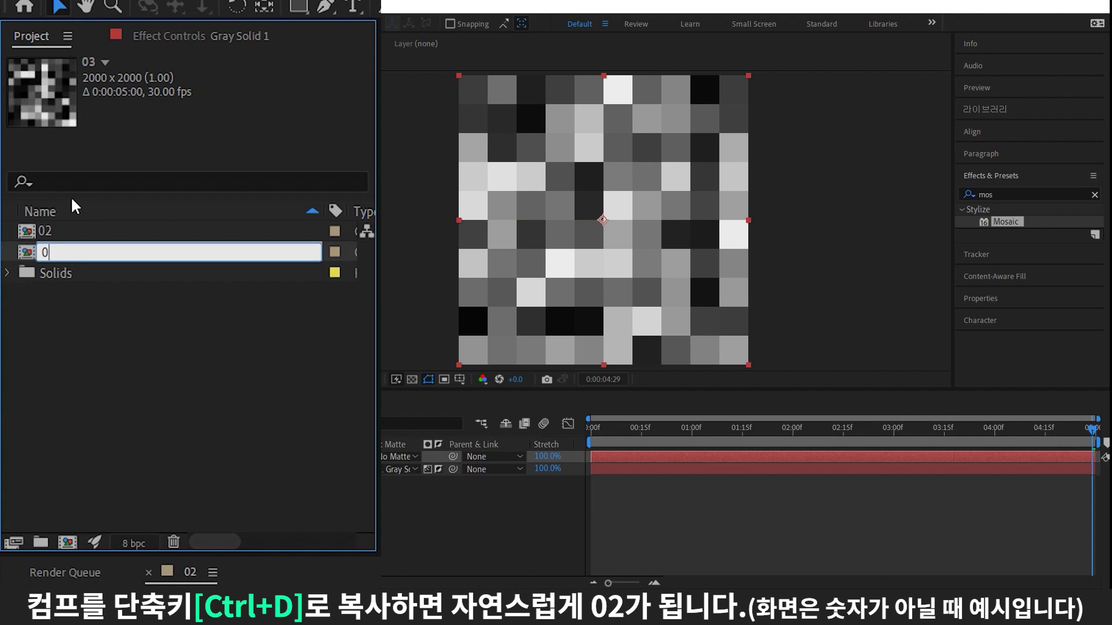
{"action": "type", "text": "1"}
{"action": "key", "text": "Return"}
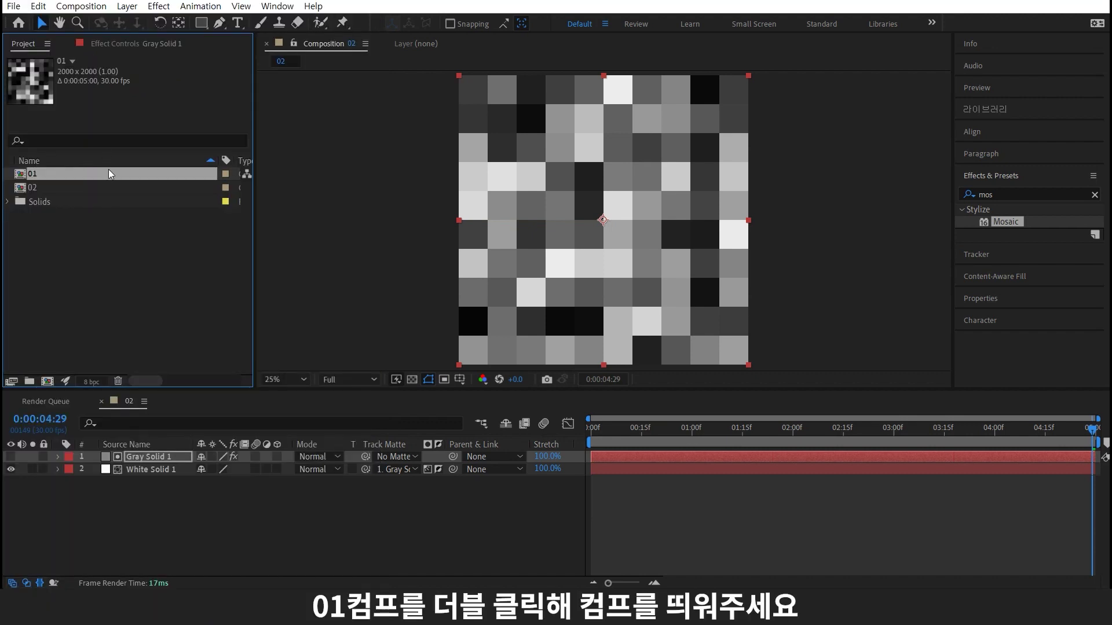
{"action": "double_click", "coordinate": [106, 174]}
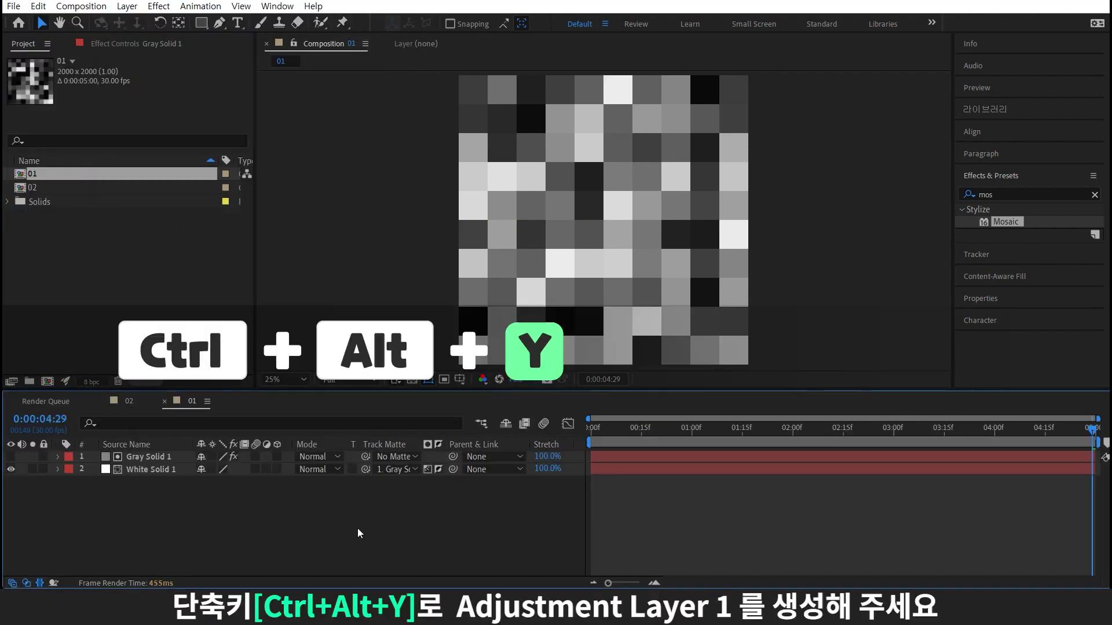
Step: Add an adjustment layer with Curves pulling the Alpha channel down to leave sparse blocks
{"action": "key", "text": "ctrl+alt+y"}
{"action": "left_click", "coordinate": [1019, 261]}
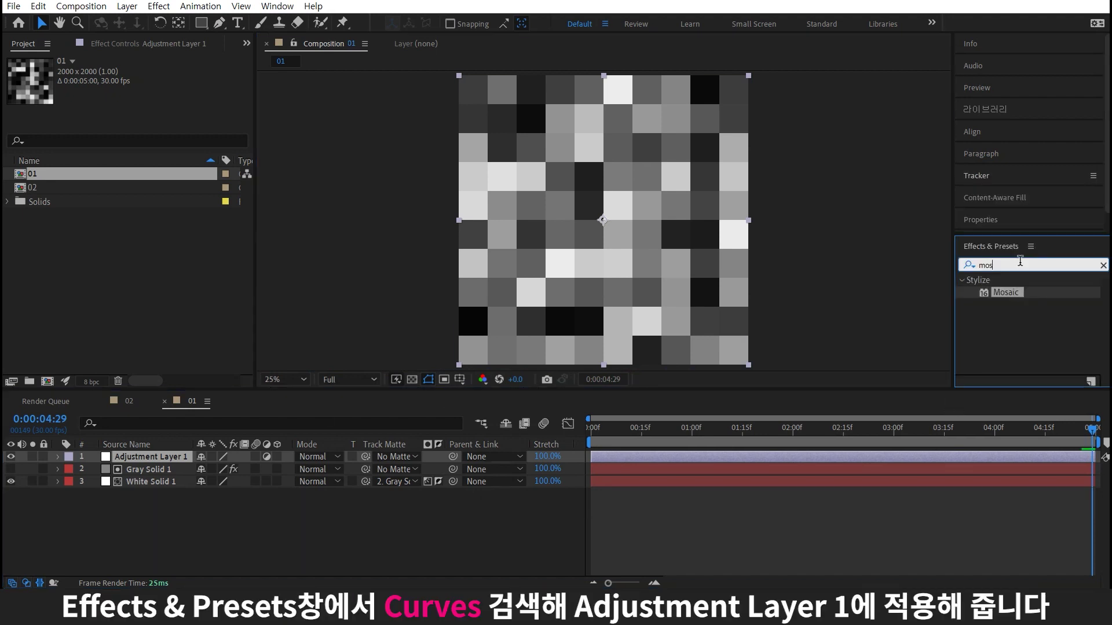
{"action": "double_click", "coordinate": [1020, 261]}
{"action": "type", "text": "curve"}
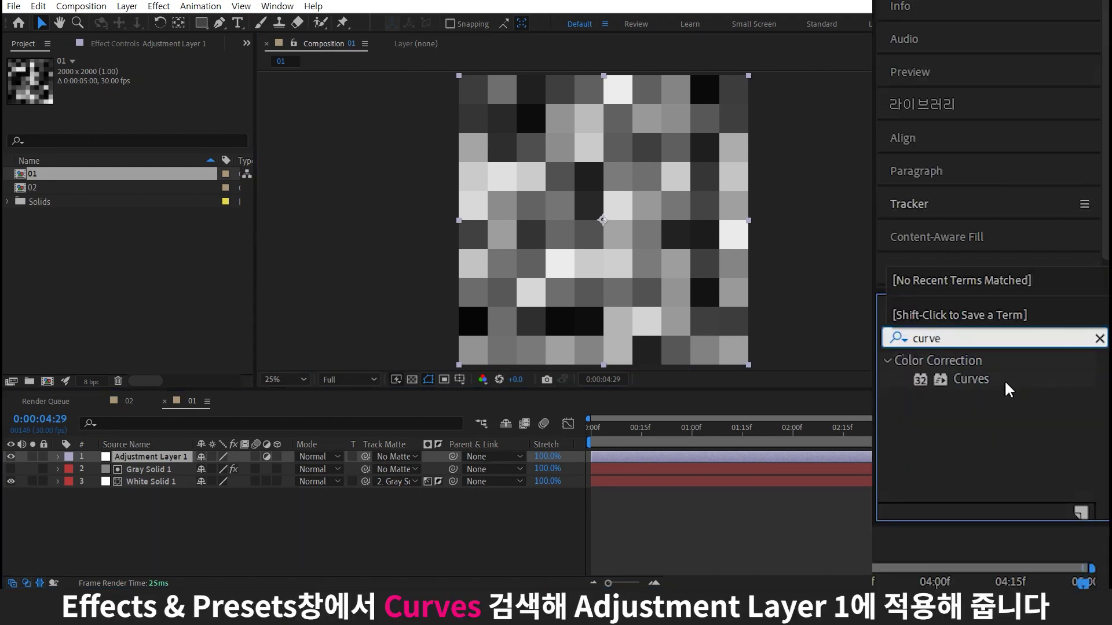
{"action": "left_click_drag", "start_coordinate": [1004, 380], "coordinate": [139, 457]}
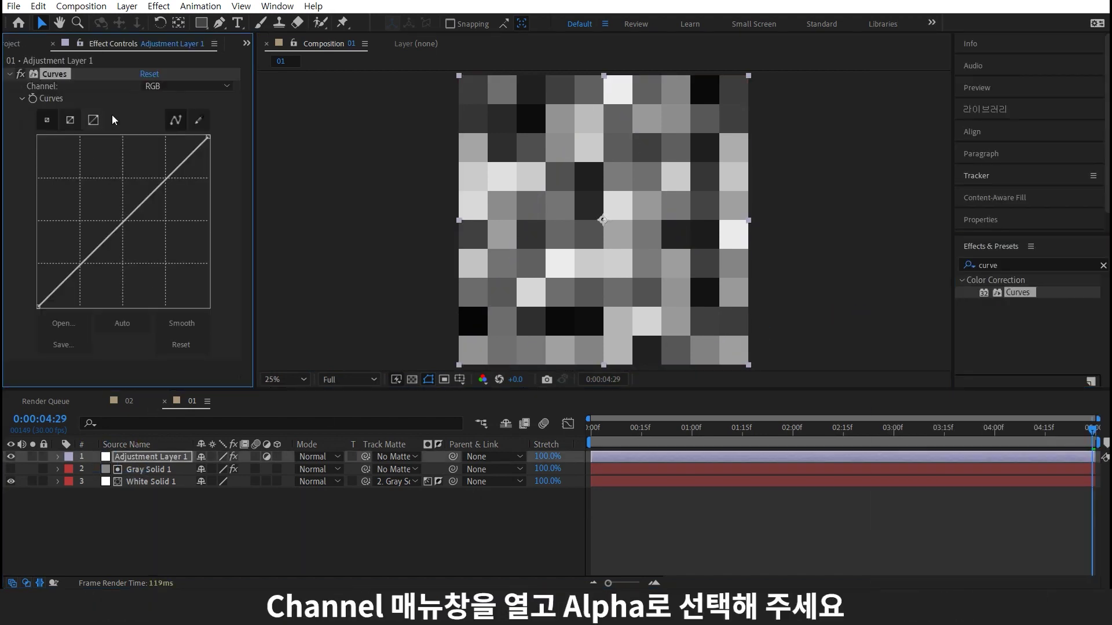
{"action": "left_click", "coordinate": [148, 85]}
{"action": "left_click", "coordinate": [174, 164]}
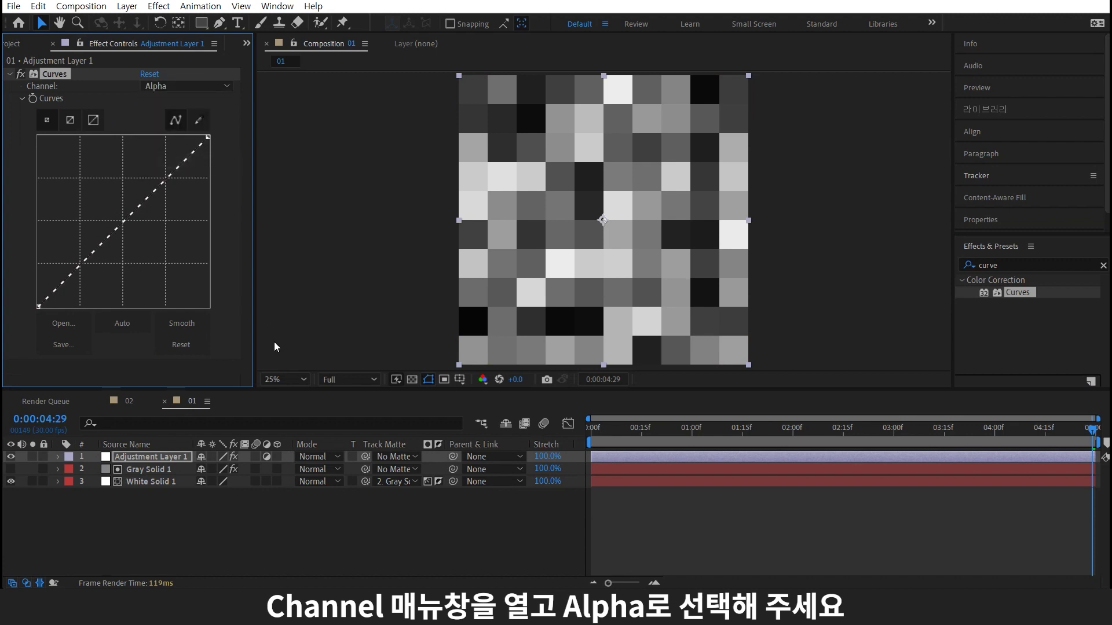
{"action": "left_click_drag", "start_coordinate": [129, 219], "coordinate": [180, 267]}
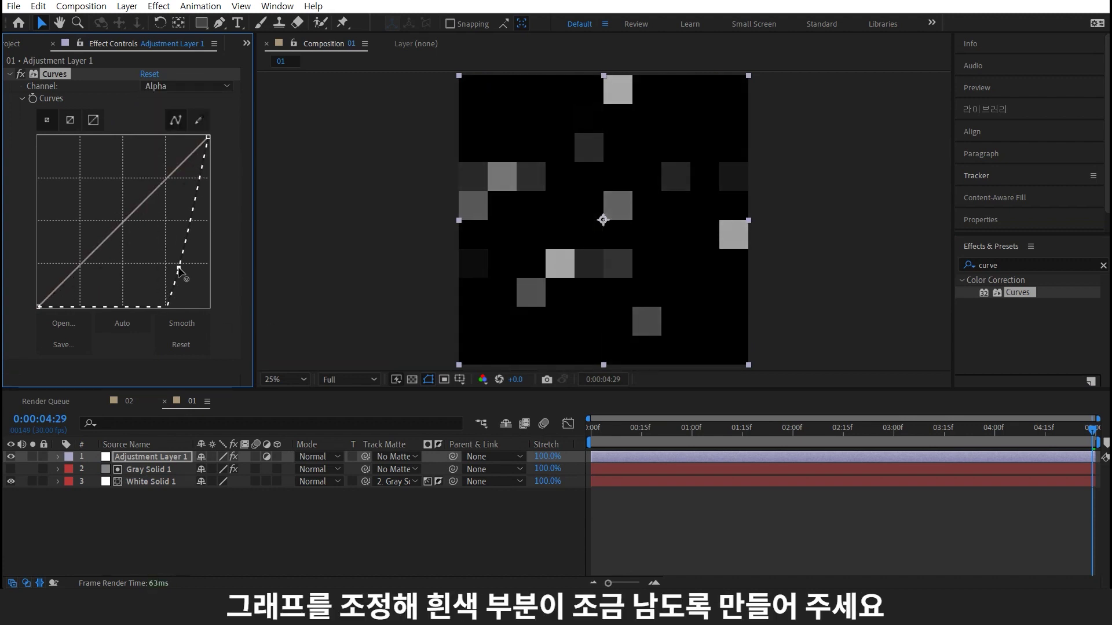
Step: Duplicate comp 01 as 03, open it, and turn off White Solid 1's matte inversion
{"action": "left_click", "coordinate": [19, 43]}
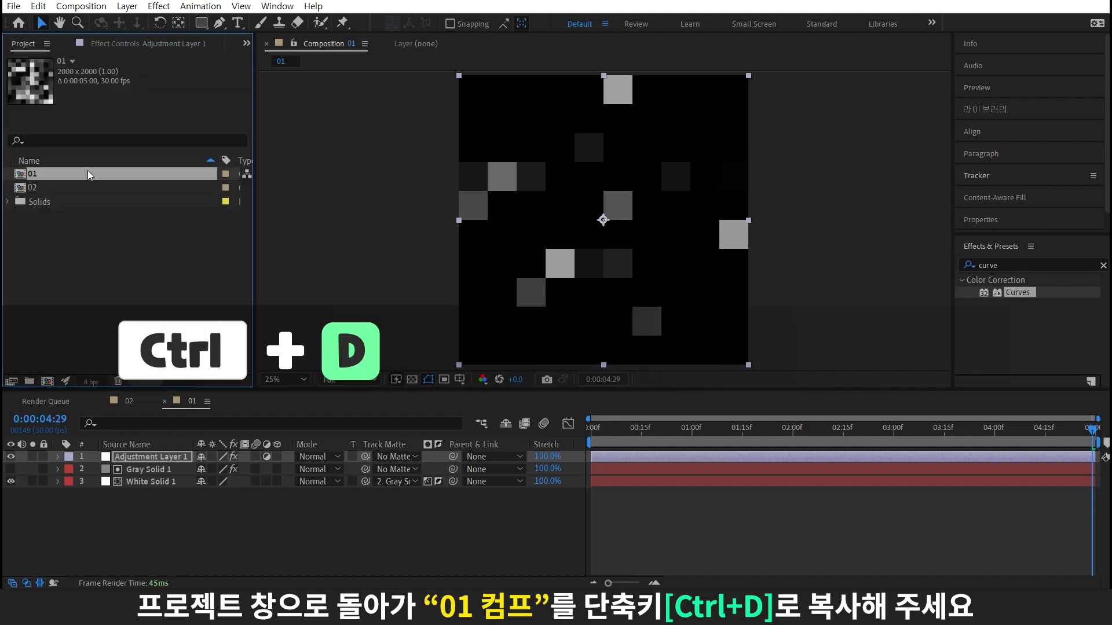
{"action": "key", "text": "ctrl+d"}
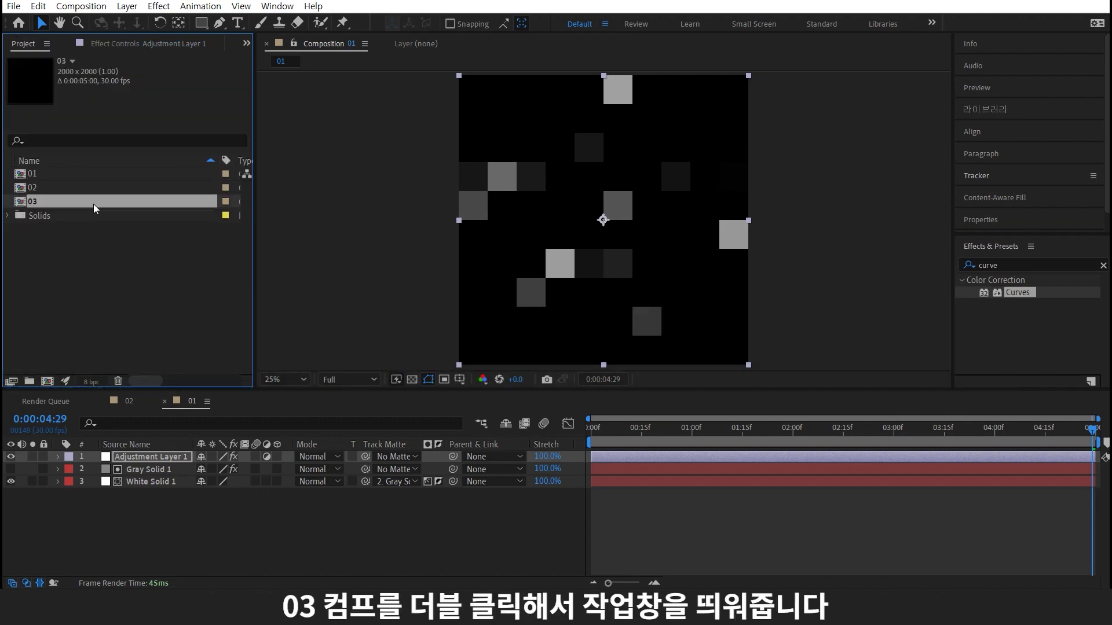
{"action": "double_click", "coordinate": [94, 205]}
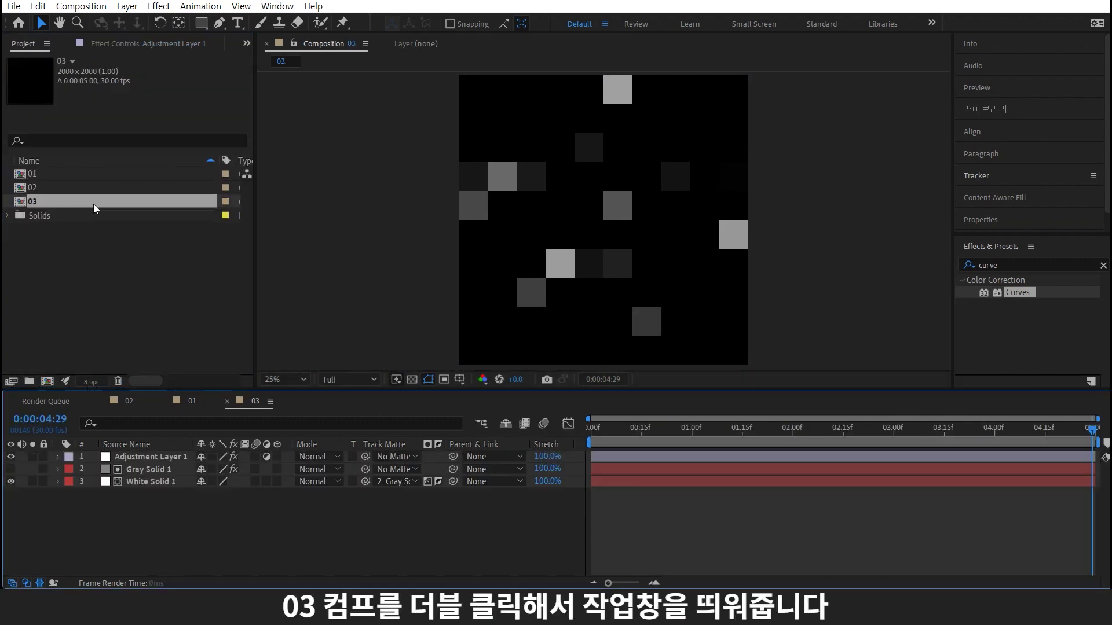
{"action": "left_click", "coordinate": [438, 482]}
Step: Create a 1920×1080 Comp 1 and place comps 01, 02 and 03 into it
{"action": "key", "text": "ctrl+n"}
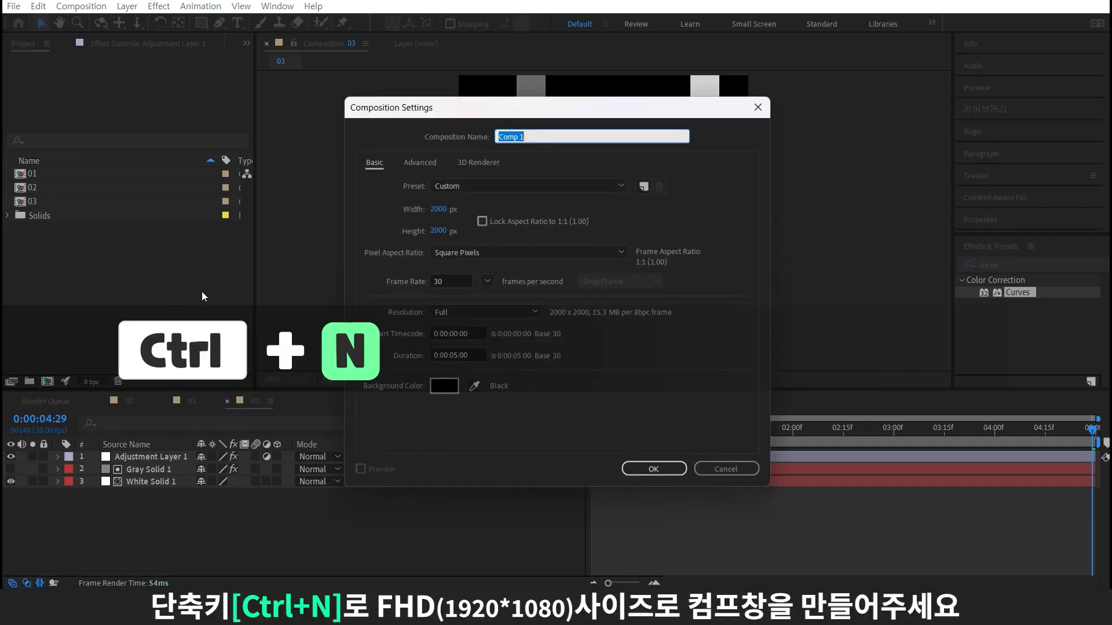
{"action": "left_click", "coordinate": [441, 207]}
{"action": "type", "text": "1920"}
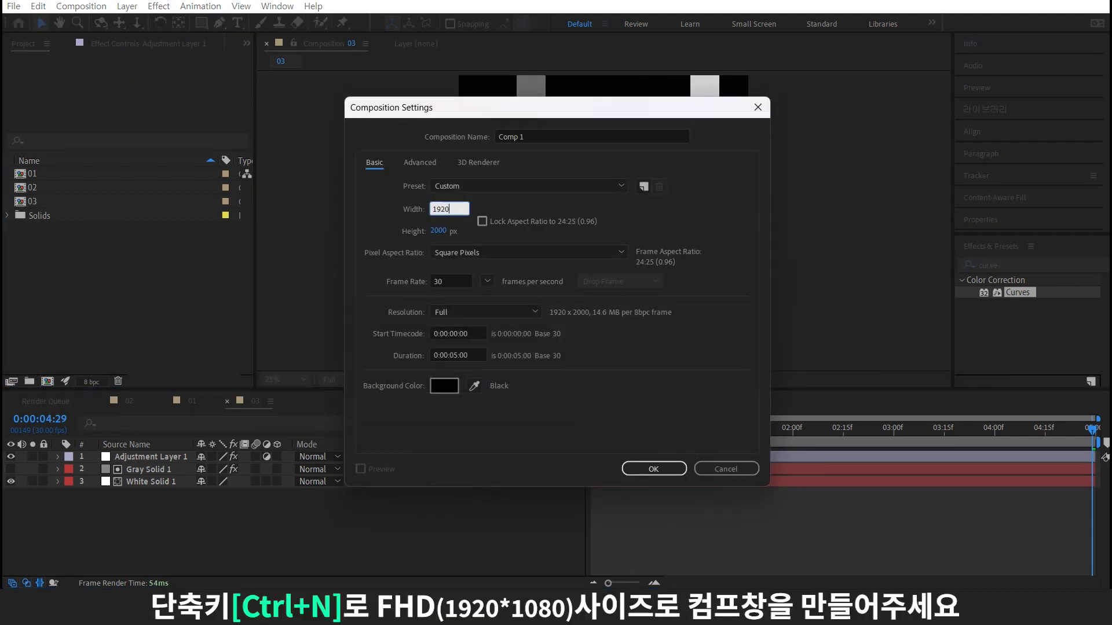
{"action": "key", "text": "Tab"}
{"action": "type", "text": "1080"}
{"action": "left_click", "coordinate": [653, 469]}
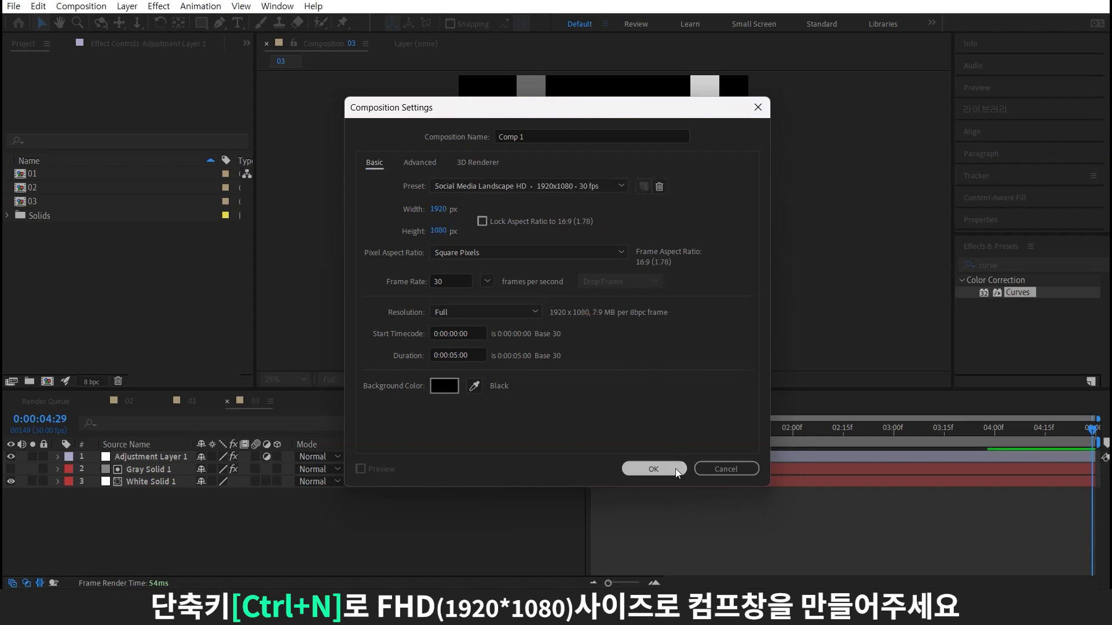
{"action": "left_click", "coordinate": [46, 174]}
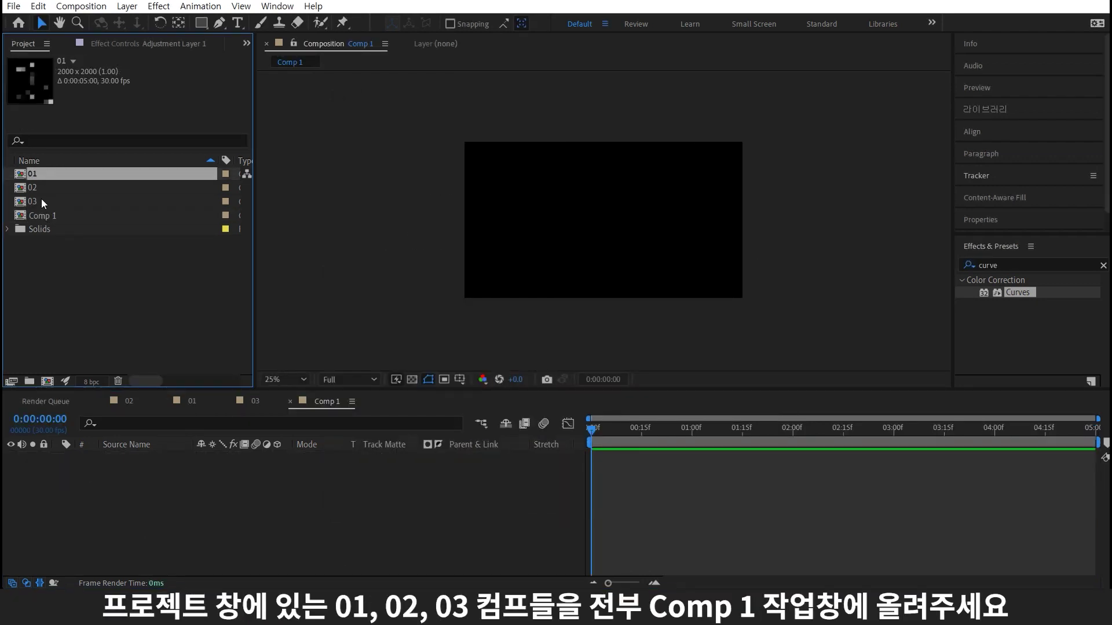
{"action": "left_click", "coordinate": [39, 199], "text": "shift"}
{"action": "mouse_move", "coordinate": [40, 200]}
{"action": "left_mouse_down"}
{"action": "mouse_move", "coordinate": [245, 306]}
{"action": "mouse_move", "coordinate": [192, 525]}
{"action": "left_mouse_up"}
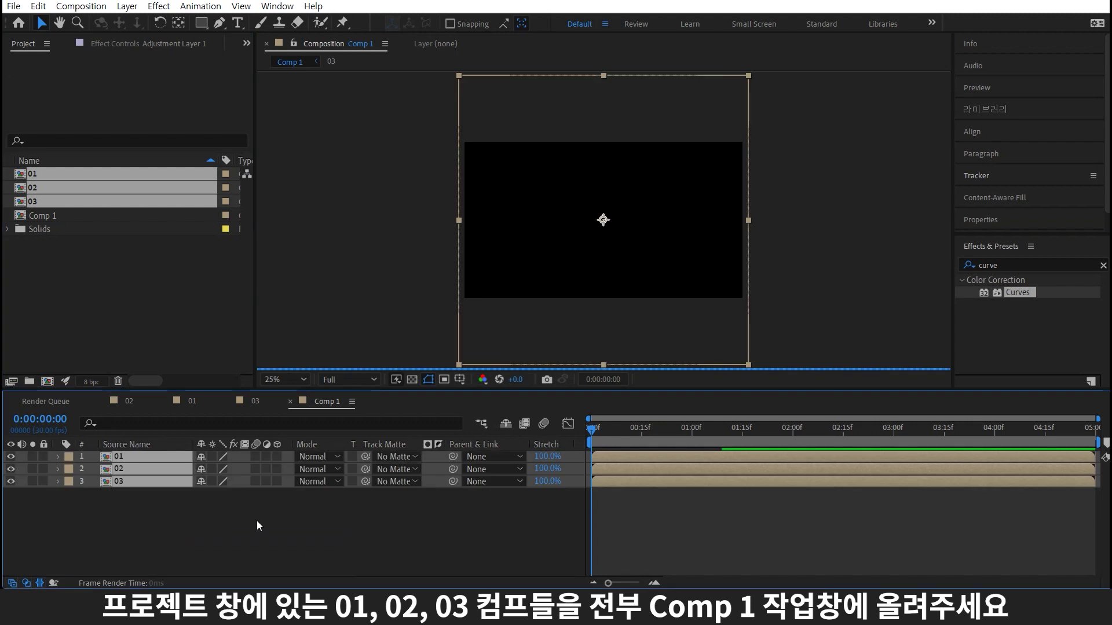
Step: Set layers 01 and 02 to Overlay blend mode and layer 03 to Multiply
{"action": "left_click", "coordinate": [174, 457]}
{"action": "left_click", "coordinate": [169, 466], "text": "ctrl"}
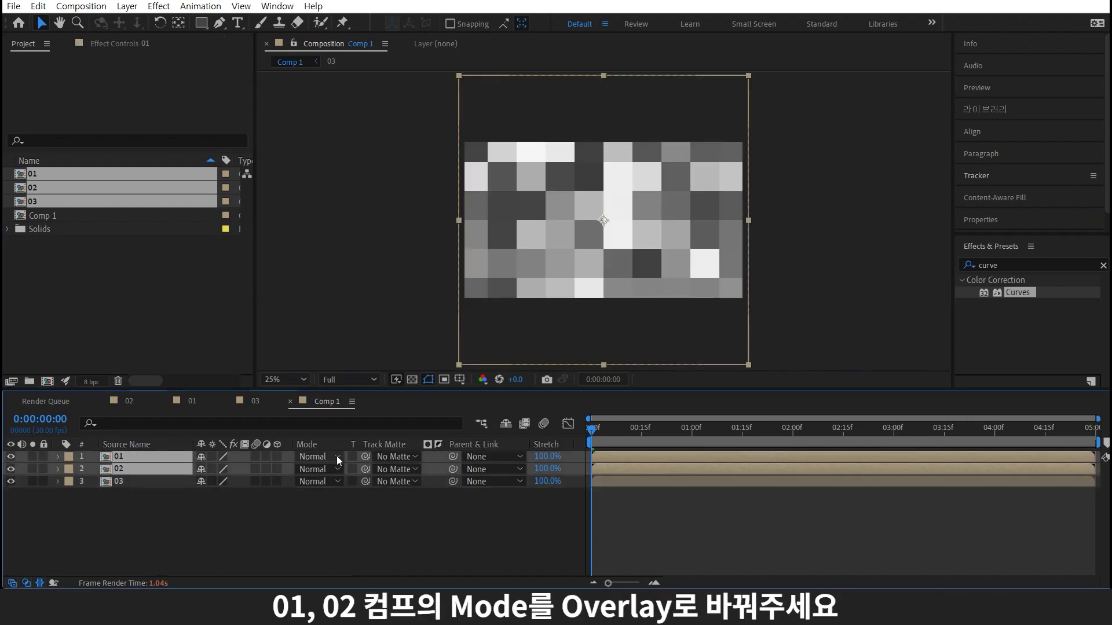
{"action": "left_click", "coordinate": [336, 456]}
{"action": "left_click", "coordinate": [417, 310]}
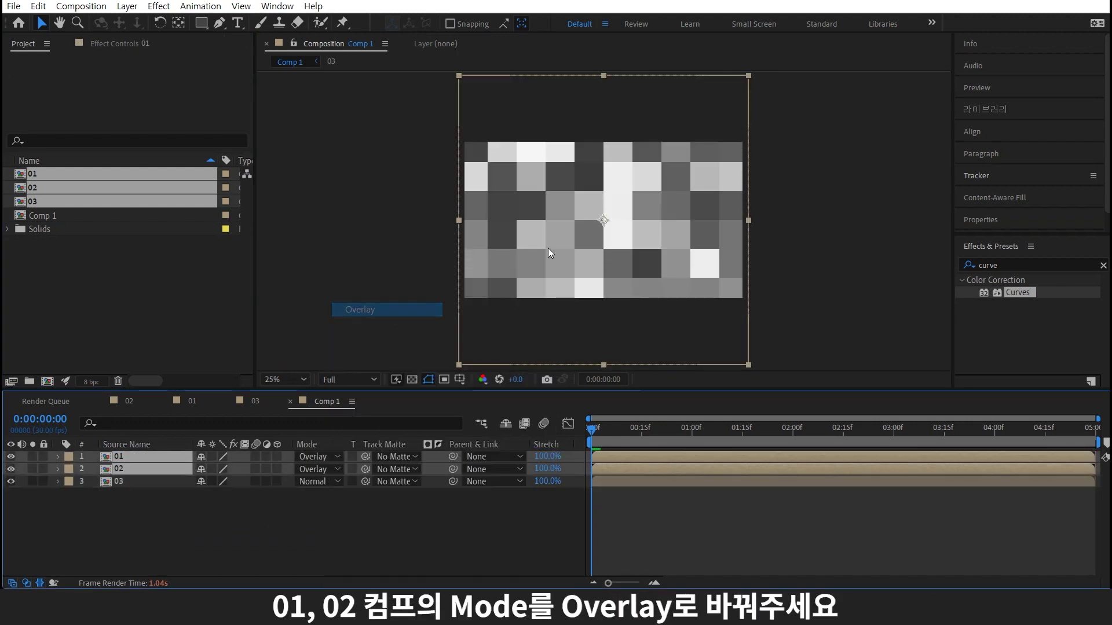
{"action": "left_click", "coordinate": [311, 482]}
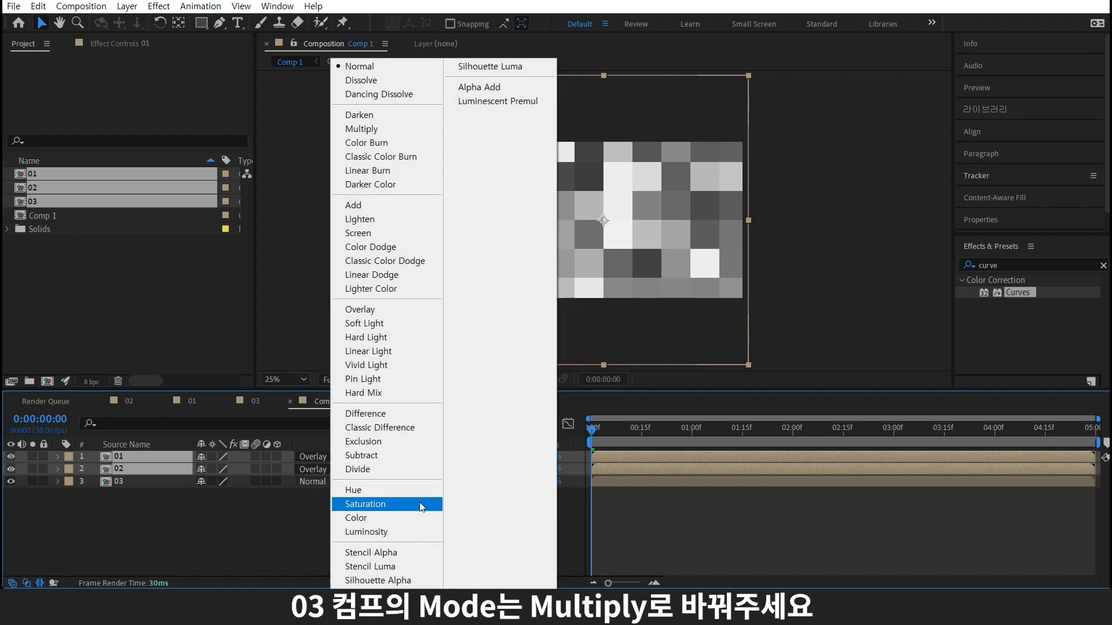
{"action": "left_click", "coordinate": [389, 130]}
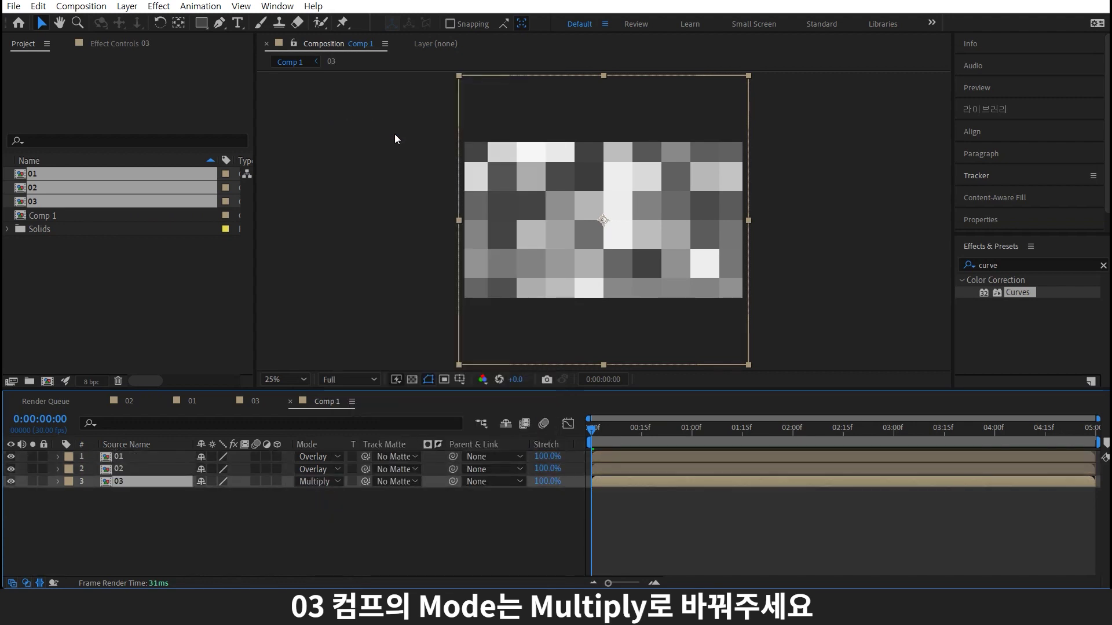
Step: Add a Drop Shadow to layer 01 with Opacity 100%, Distance 0 and Softness 10
{"action": "left_click", "coordinate": [343, 536]}
{"action": "left_click", "coordinate": [150, 460]}
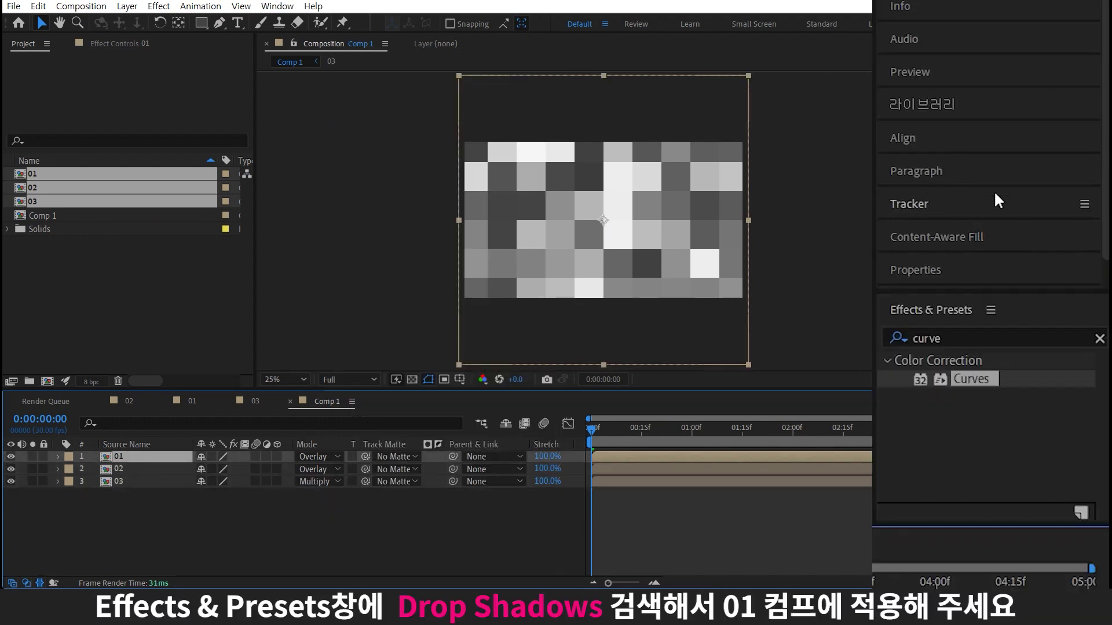
{"action": "left_click", "coordinate": [957, 337]}
{"action": "type", "text": "drop"}
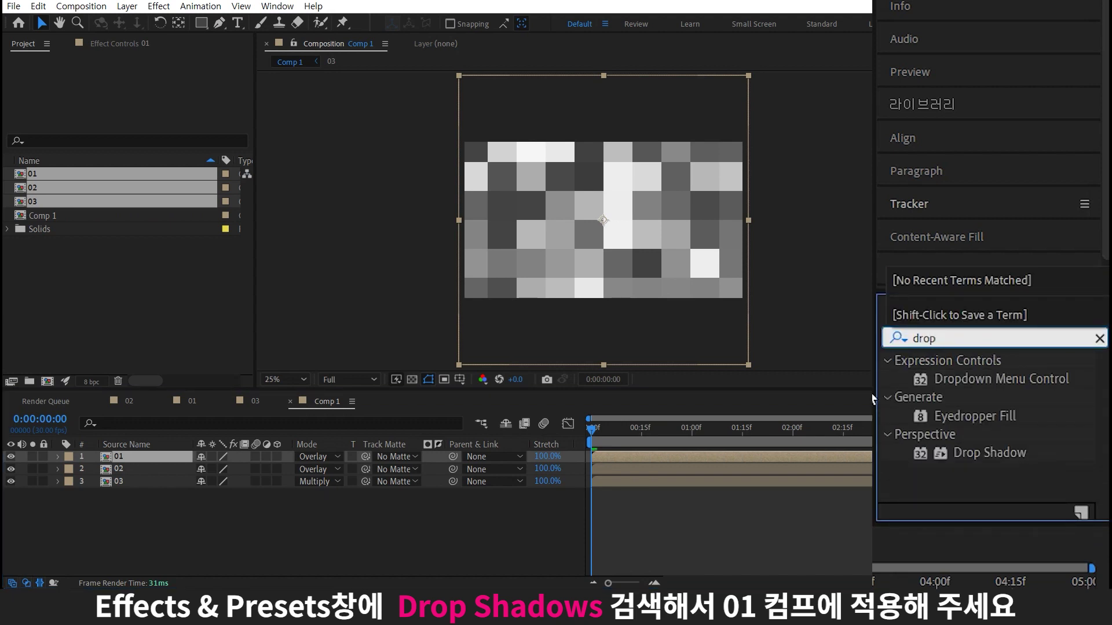
{"action": "double_click", "coordinate": [989, 453]}
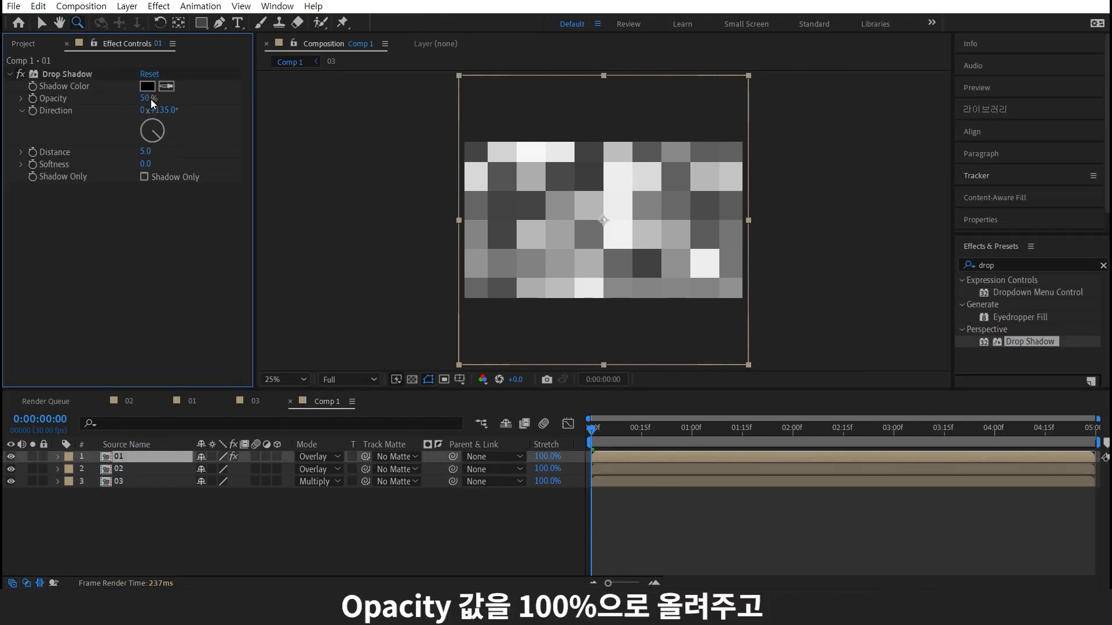
{"action": "left_click", "coordinate": [148, 99]}
{"action": "type", "text": "100"}
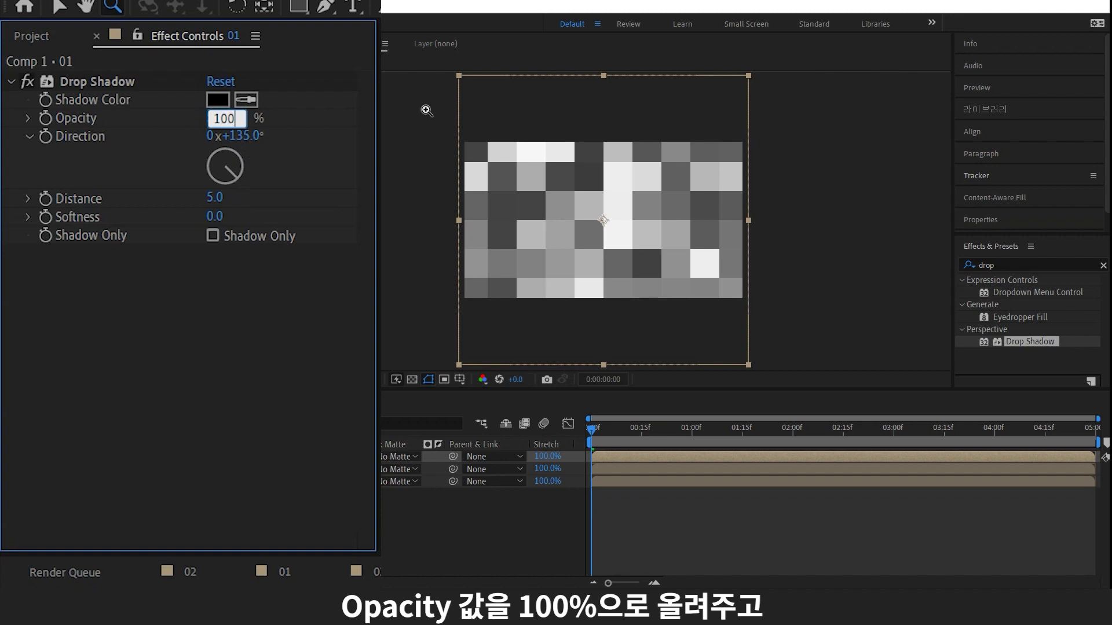
{"action": "key", "text": "Return"}
{"action": "left_click", "coordinate": [214, 198]}
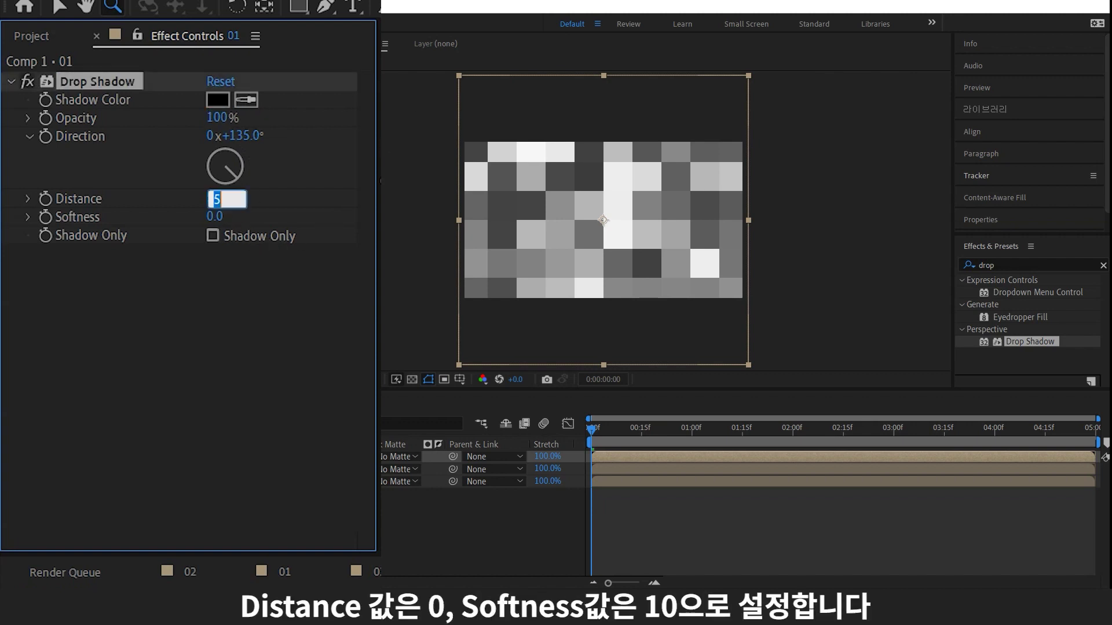
{"action": "type", "text": "0"}
{"action": "key", "text": "Return"}
{"action": "left_click", "coordinate": [215, 217]}
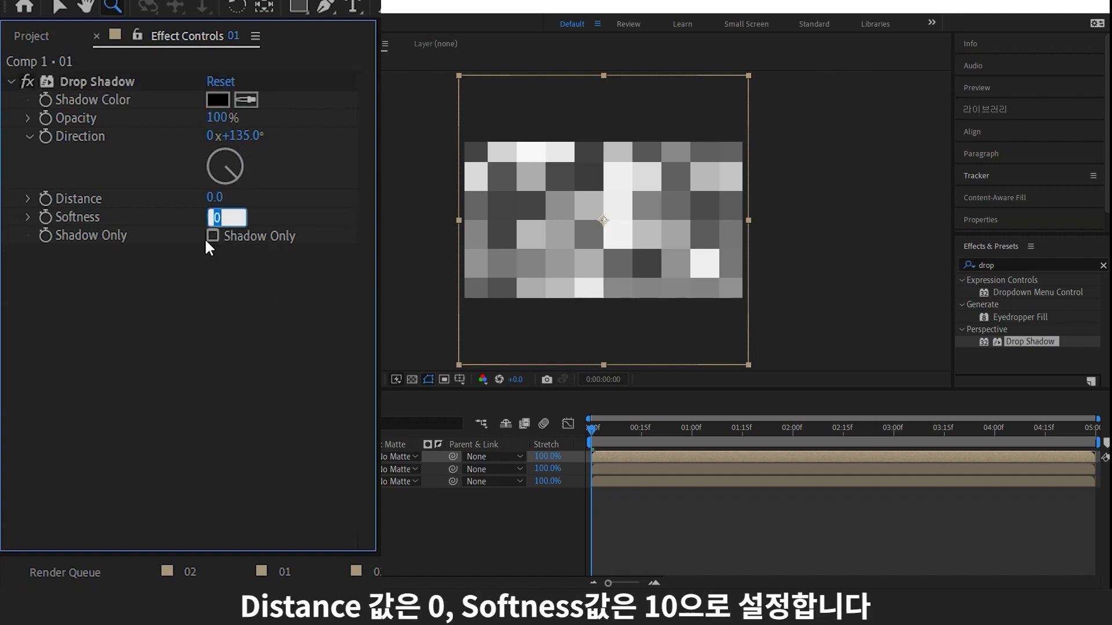
{"action": "type", "text": "10"}
{"action": "key", "text": "Return"}
Step: Duplicate the shadow as Drop Shadow 2 with Softness 60
{"action": "left_click", "coordinate": [71, 74]}
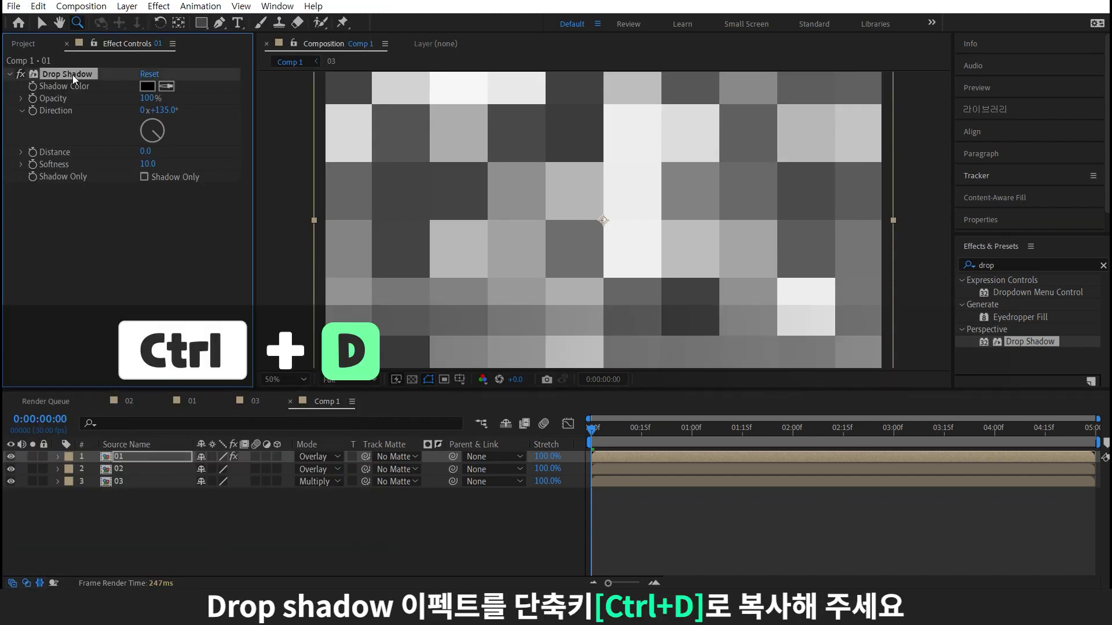
{"action": "key", "text": "ctrl+d"}
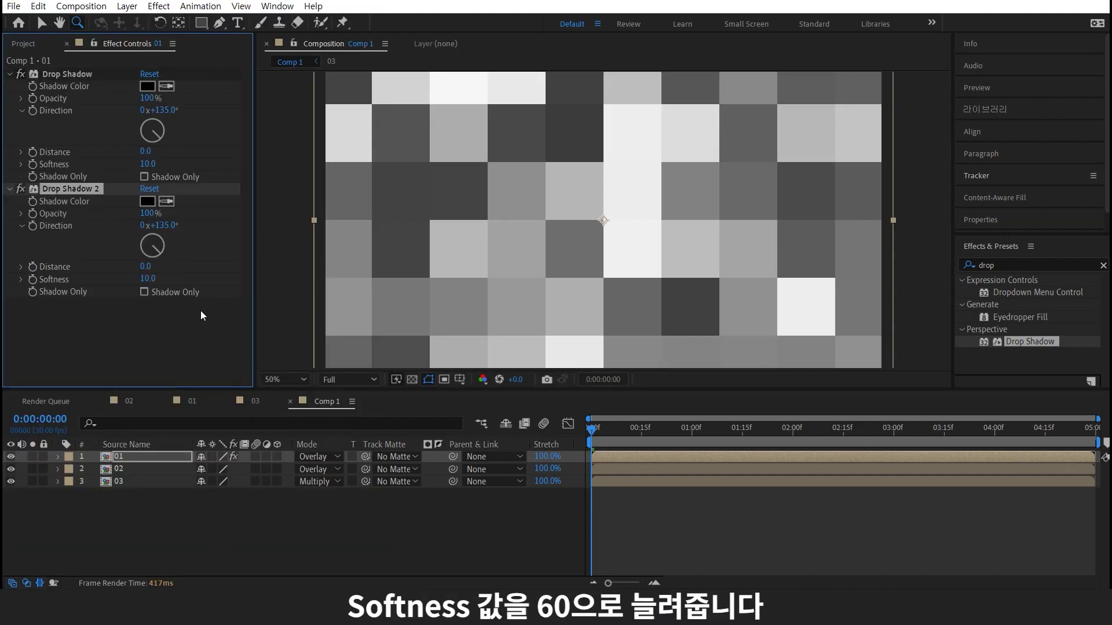
{"action": "left_click", "coordinate": [148, 279]}
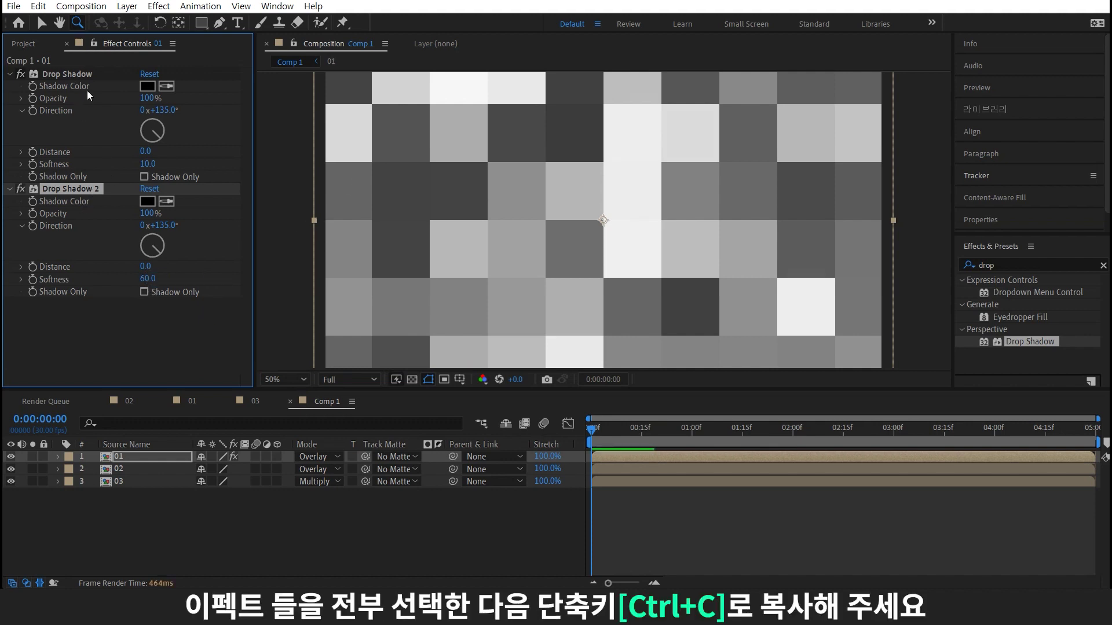
Step: Copy both drop shadows from layer 01 and paste them onto layer 02
{"action": "left_click", "coordinate": [69, 74]}
{"action": "left_click", "coordinate": [72, 189], "text": "shift"}
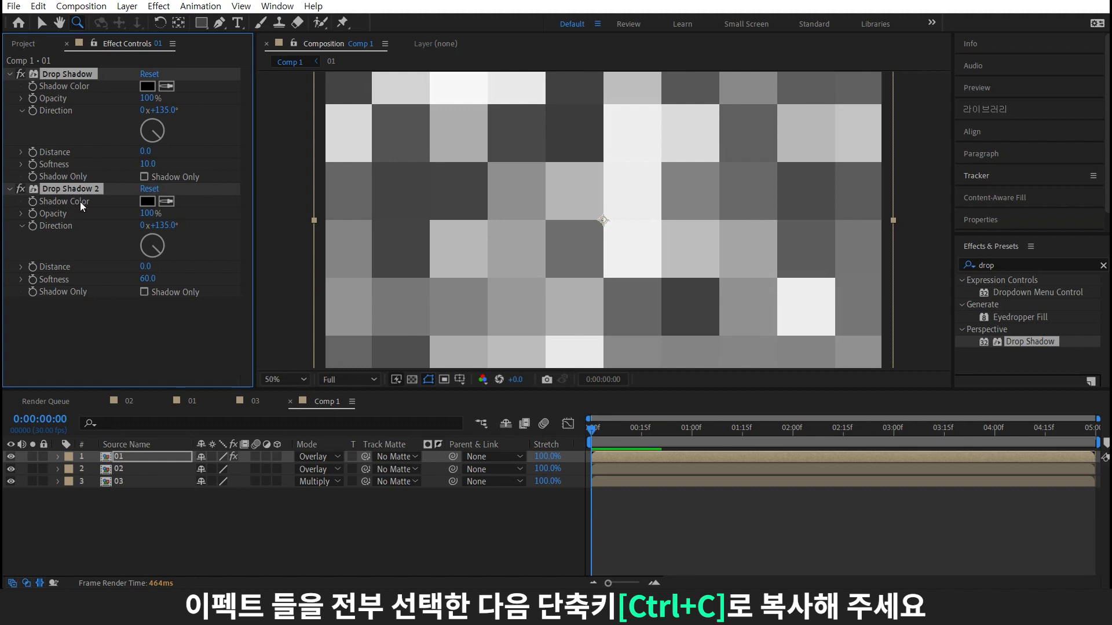
{"action": "key", "text": "ctrl+c"}
{"action": "left_click", "coordinate": [143, 464]}
{"action": "key", "text": "ctrl+v"}
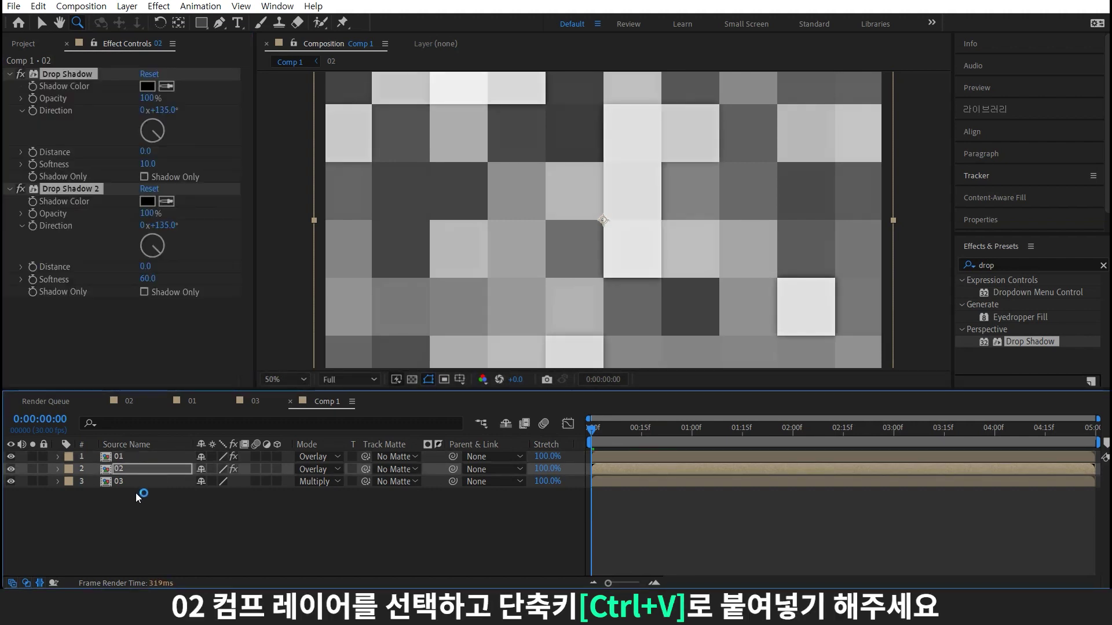
Step: Add an Inner Shadow layer style to layer 03
{"action": "left_click", "coordinate": [135, 492]}
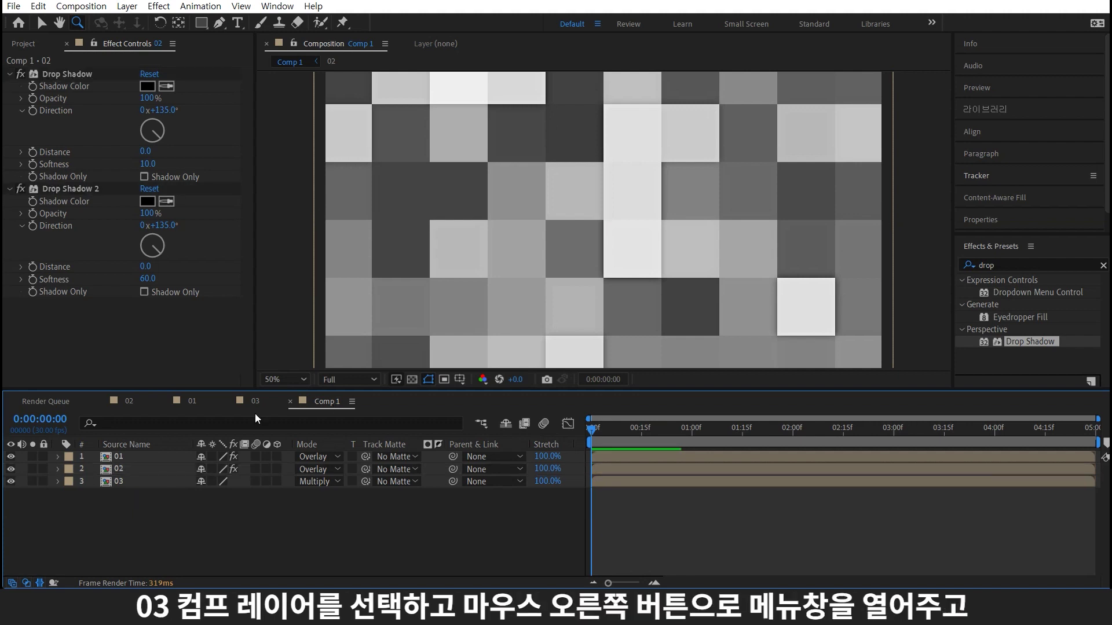
{"action": "left_click", "coordinate": [137, 481]}
{"action": "right_click", "coordinate": [137, 480]}
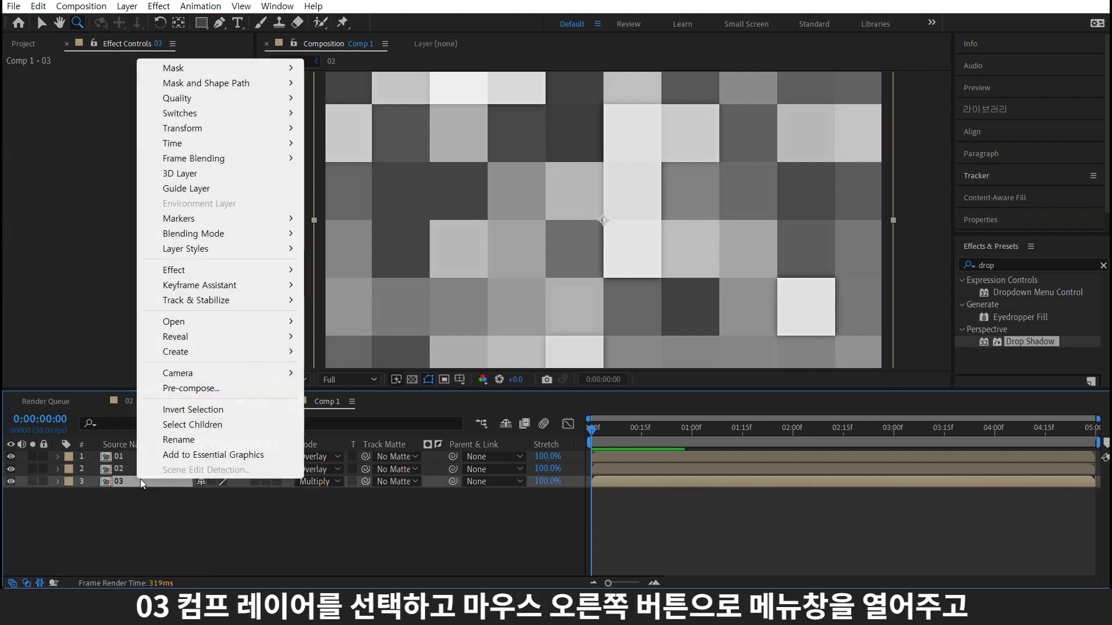
{"action": "mouse_move", "coordinate": [271, 249]}
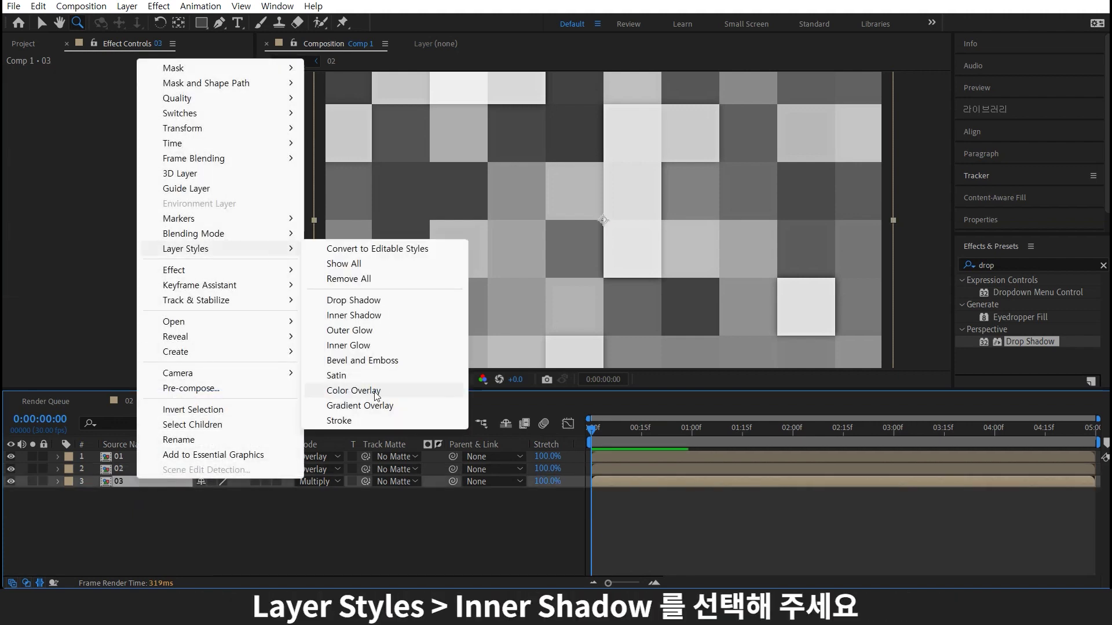
{"action": "left_click", "coordinate": [394, 320]}
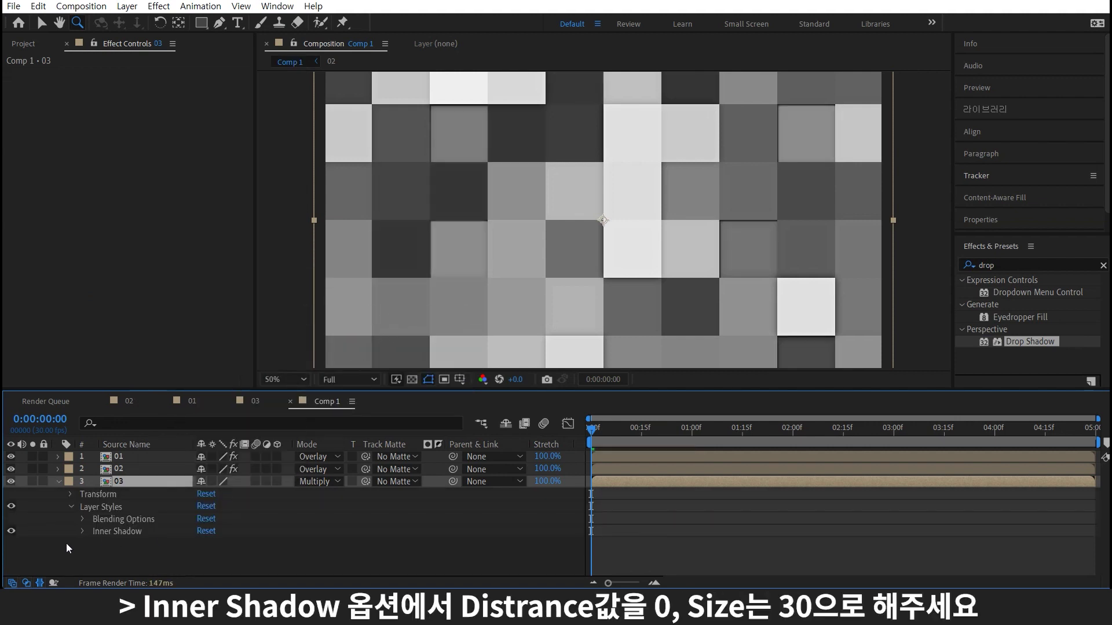
Step: Set the Inner Shadow Distance to 0 and Size to 30
{"action": "left_click", "coordinate": [81, 532]}
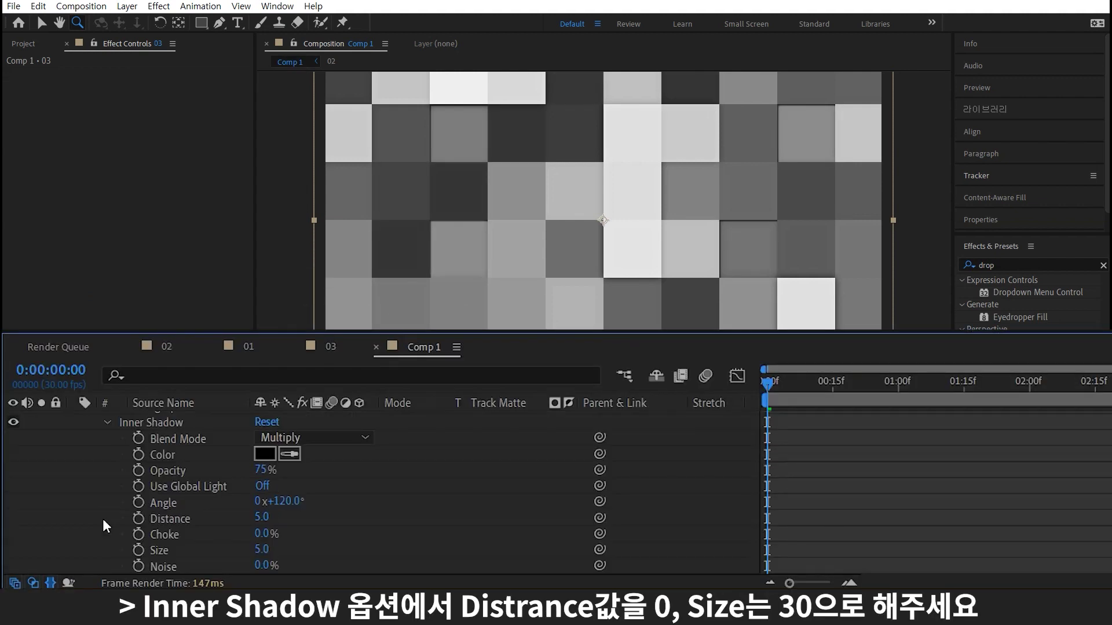
{"action": "left_click", "coordinate": [261, 517]}
{"action": "type", "text": "0"}
{"action": "key", "text": "Return"}
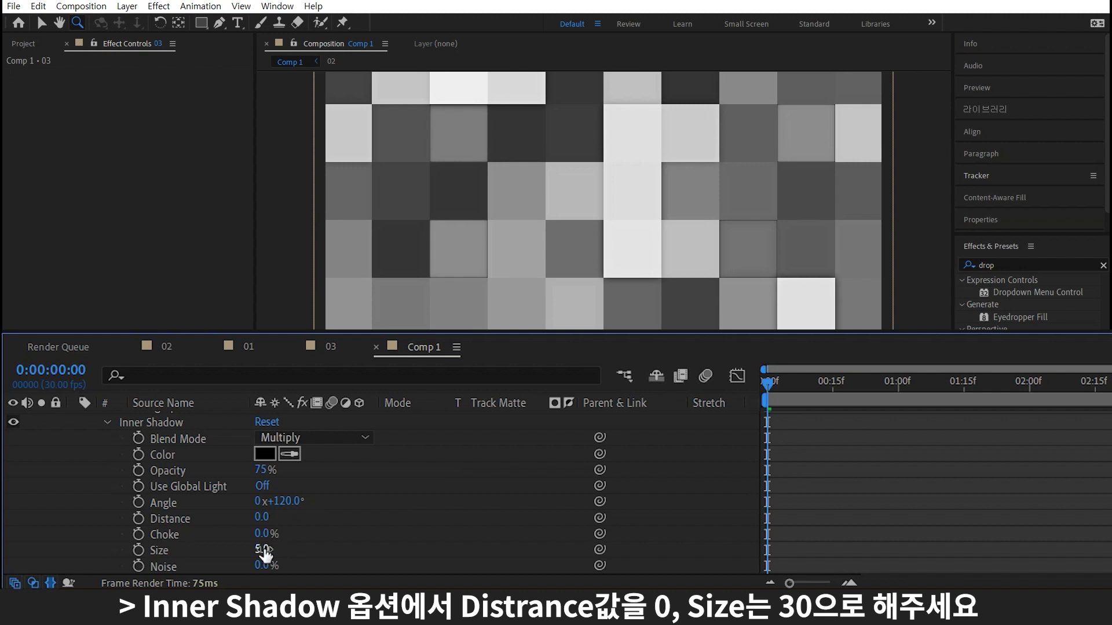
{"action": "left_click", "coordinate": [262, 549]}
{"action": "type", "text": "30"}
{"action": "key", "text": "Return"}
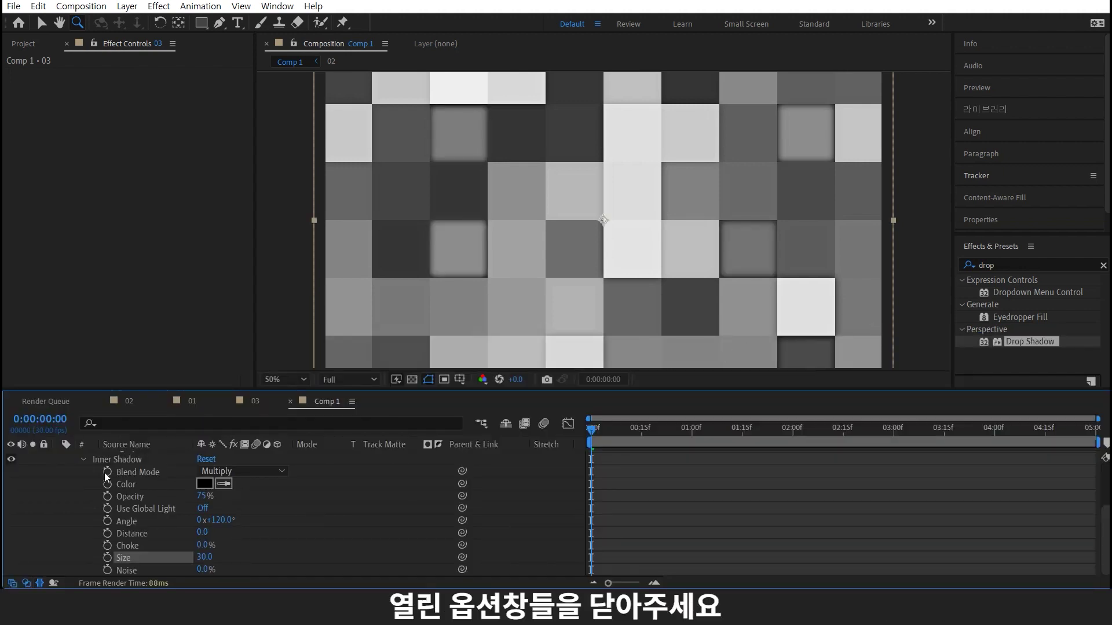
Step: Add a deep blue #0C3F8B solid and move it below layer 03
{"action": "left_click", "coordinate": [78, 463]}
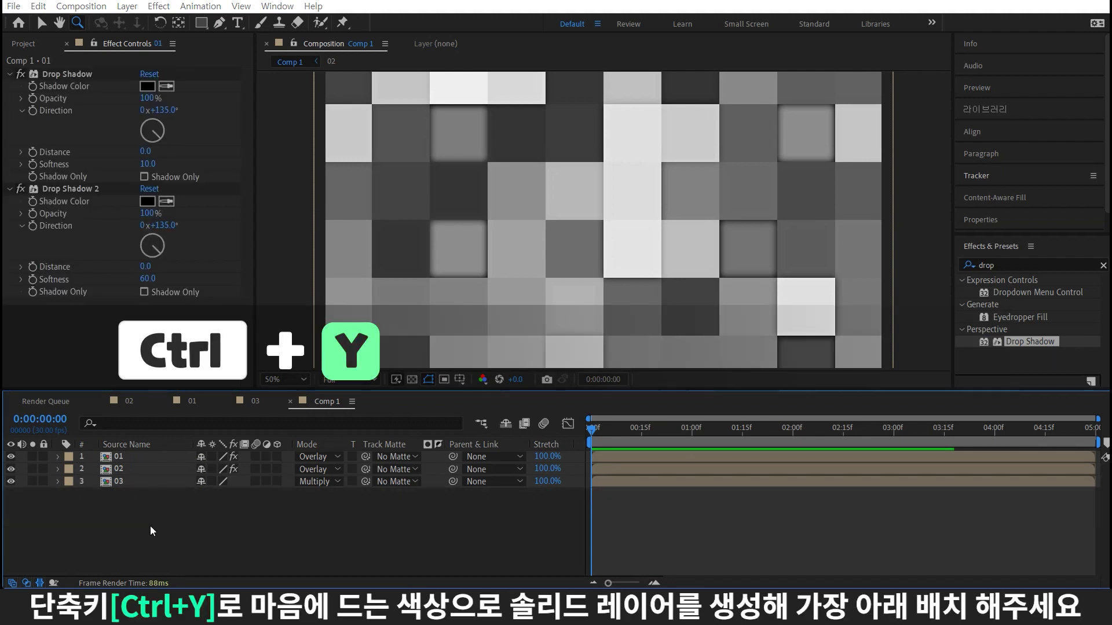
{"action": "key", "text": "ctrl+y"}
{"action": "left_click", "coordinate": [549, 388]}
{"action": "left_click_drag", "start_coordinate": [264, 354], "coordinate": [265, 249]}
{"action": "left_click_drag", "start_coordinate": [238, 199], "coordinate": [231, 259]}
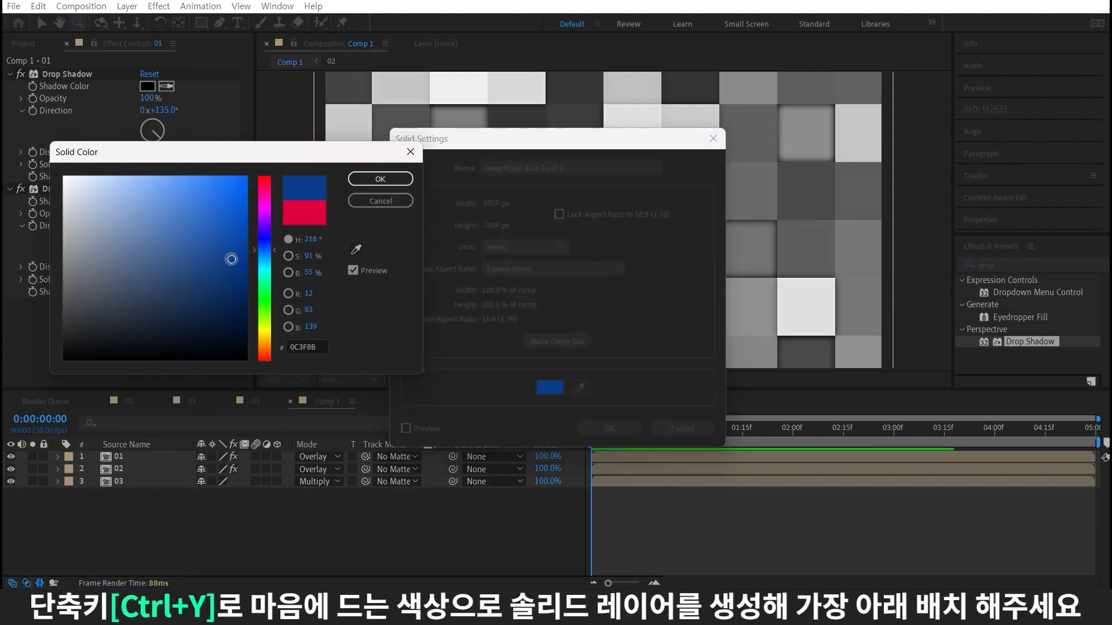
{"action": "left_click", "coordinate": [380, 180]}
{"action": "left_click", "coordinate": [611, 429]}
{"action": "left_click_drag", "start_coordinate": [254, 457], "coordinate": [201, 524]}
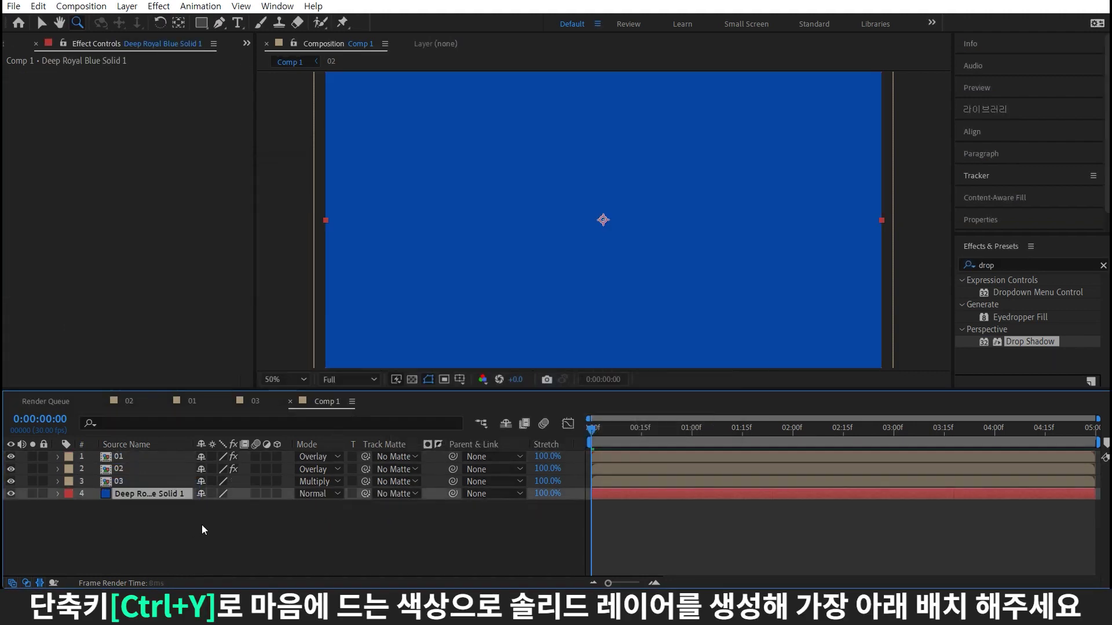
Step: Copy Gray Solid 1 from comp 02 and paste it at the bottom of Comp 1
{"action": "left_click", "coordinate": [164, 481]}
{"action": "double_click", "coordinate": [165, 472]}
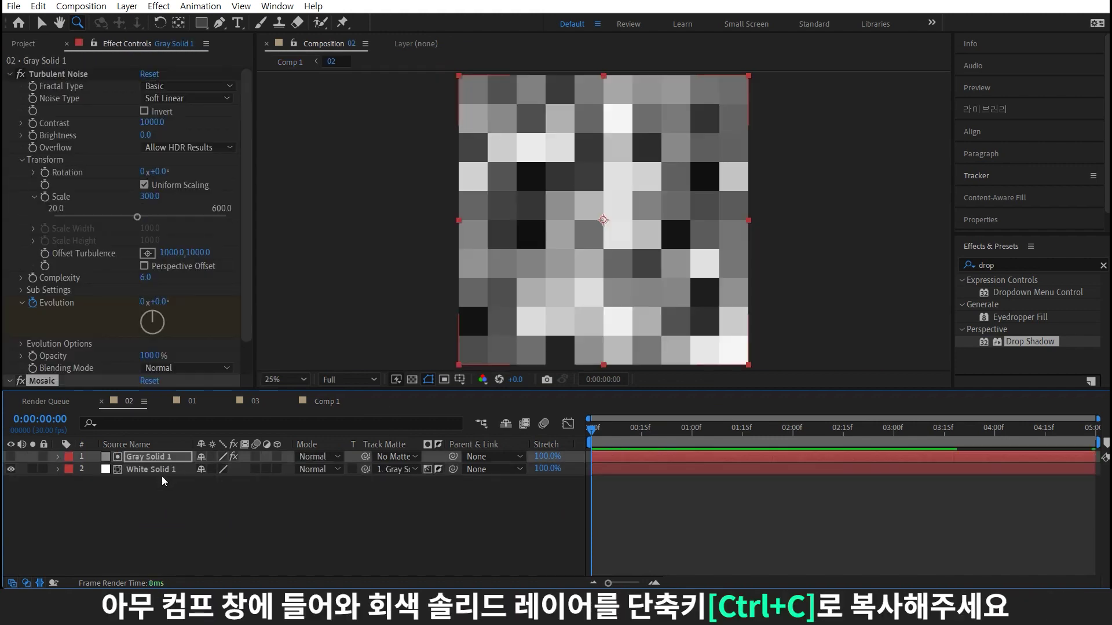
{"action": "left_click", "coordinate": [164, 457]}
{"action": "key", "text": "ctrl+c"}
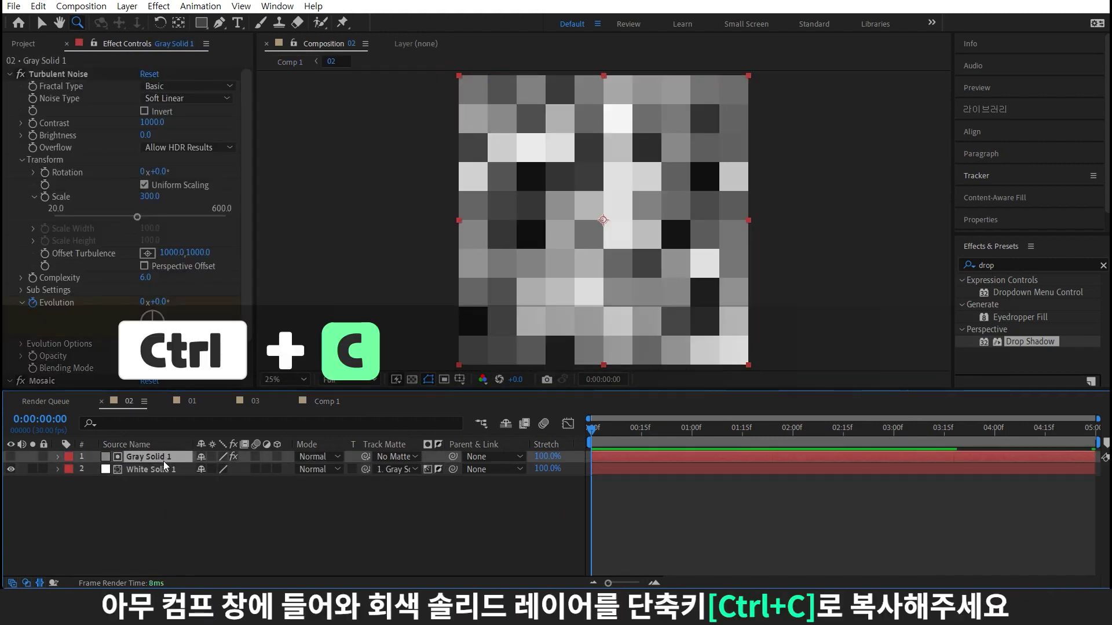
{"action": "left_click", "coordinate": [327, 402]}
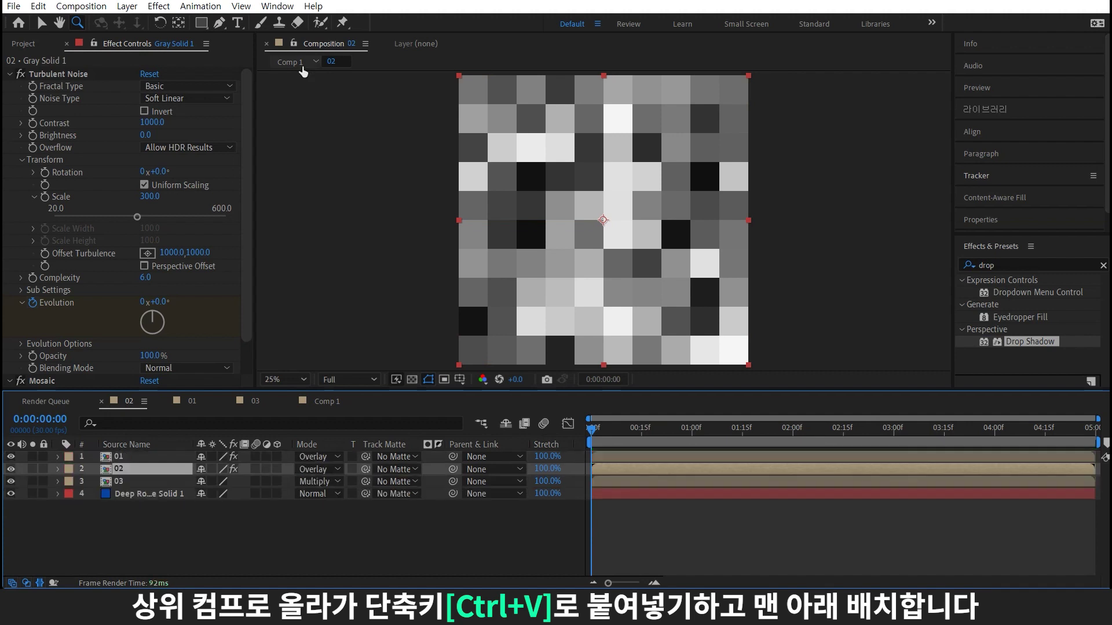
{"action": "key", "text": "ctrl+v"}
{"action": "left_click_drag", "start_coordinate": [137, 467], "coordinate": [200, 533]}
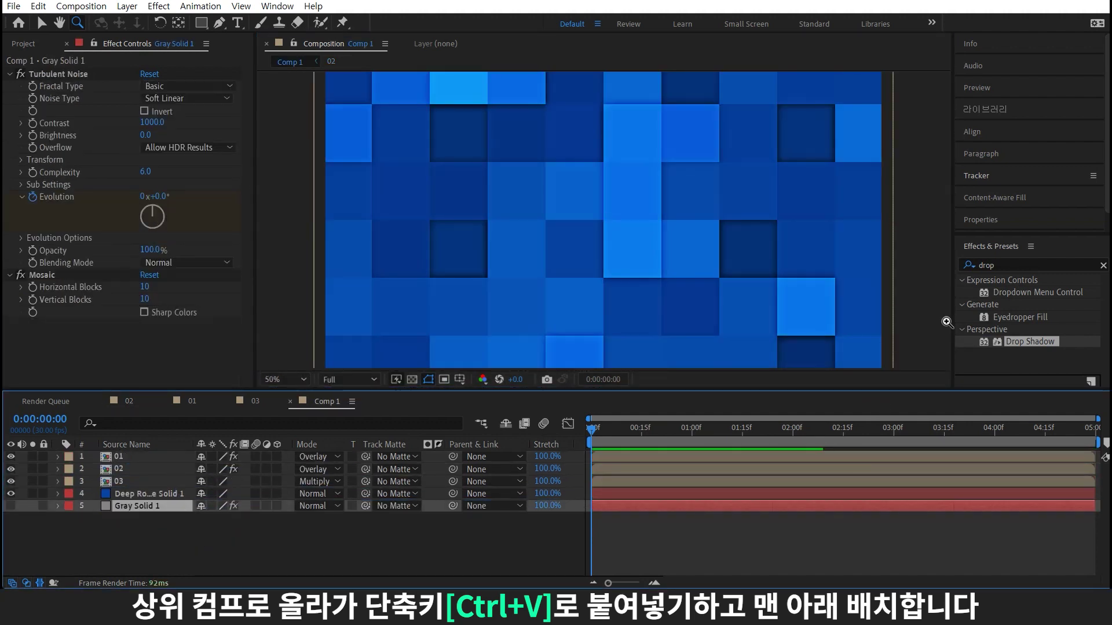
{"action": "left_click", "coordinate": [386, 535]}
Step: Add an 'ae recipe' text layer centred horizontally and vertically in the comp
{"action": "key", "text": "ctrl+t"}
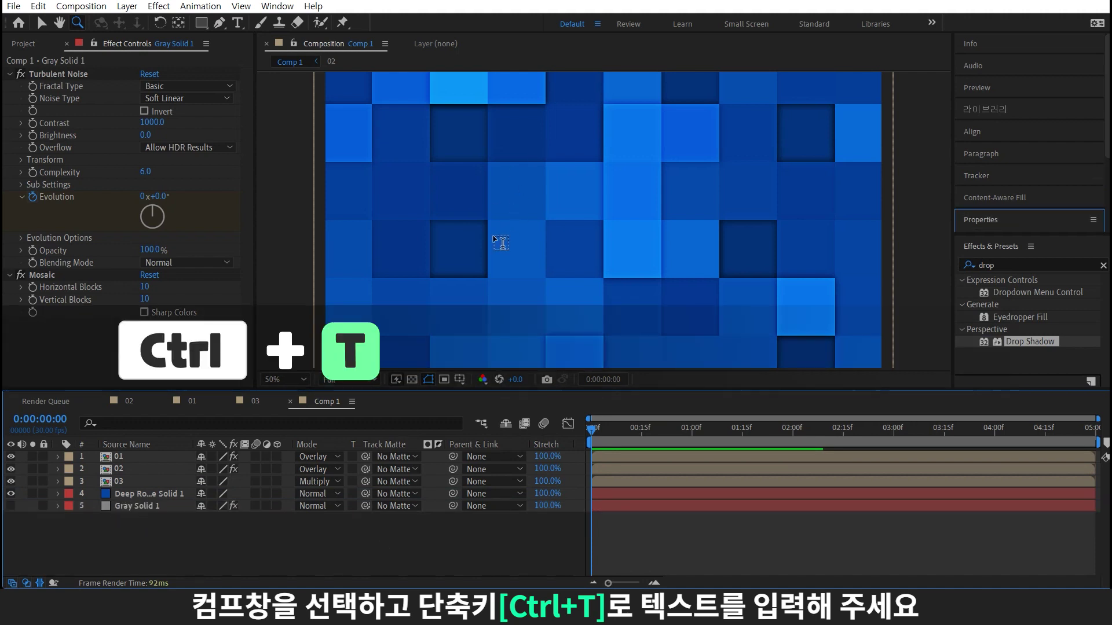
{"action": "left_click", "coordinate": [502, 242]}
{"action": "type", "text": "ae re"}
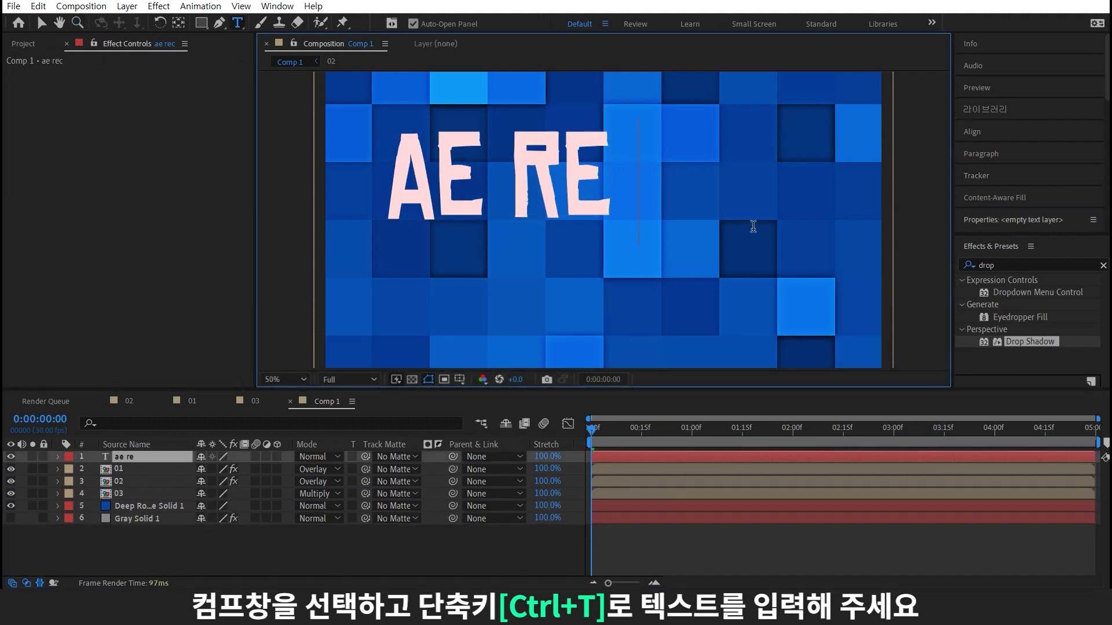
{"action": "type", "text": "cipe"}
{"action": "left_click", "coordinate": [983, 134]}
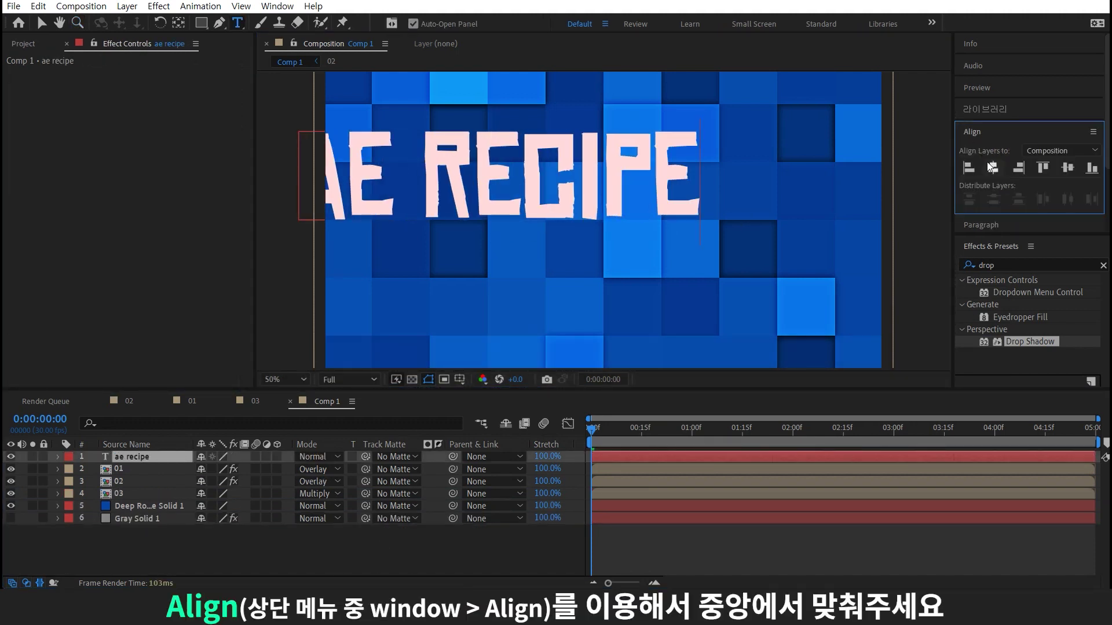
{"action": "left_click", "coordinate": [993, 167]}
{"action": "left_click", "coordinate": [1068, 168]}
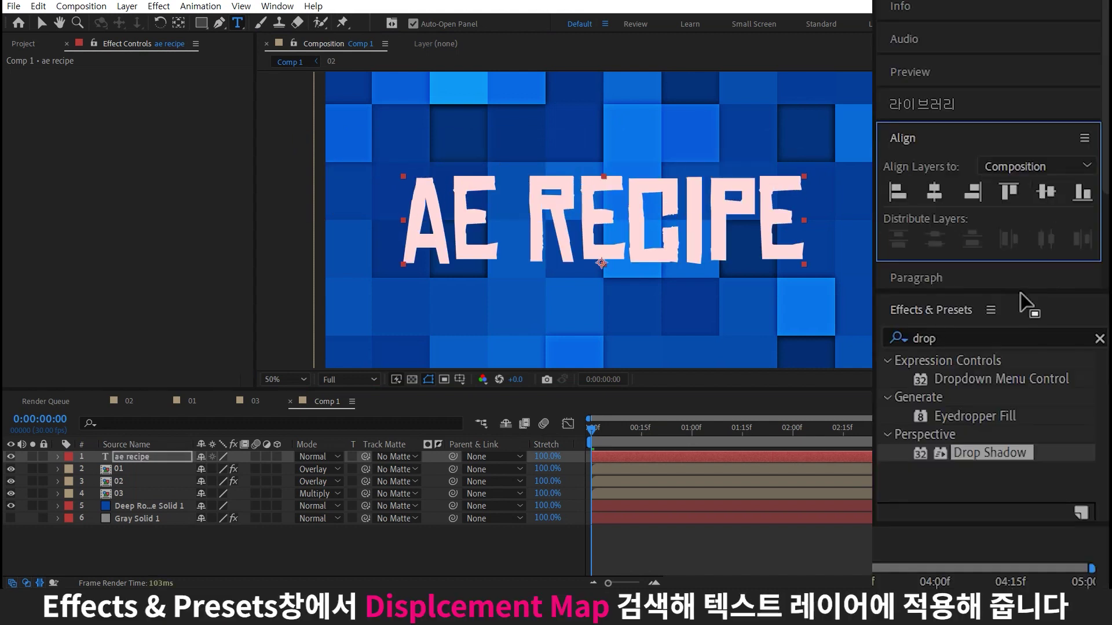
Step: Apply Displacement Map to the text, sourced from Gray Solid 1's Effects & Masks
{"action": "left_click", "coordinate": [1034, 338]}
{"action": "type", "text": "dis"}
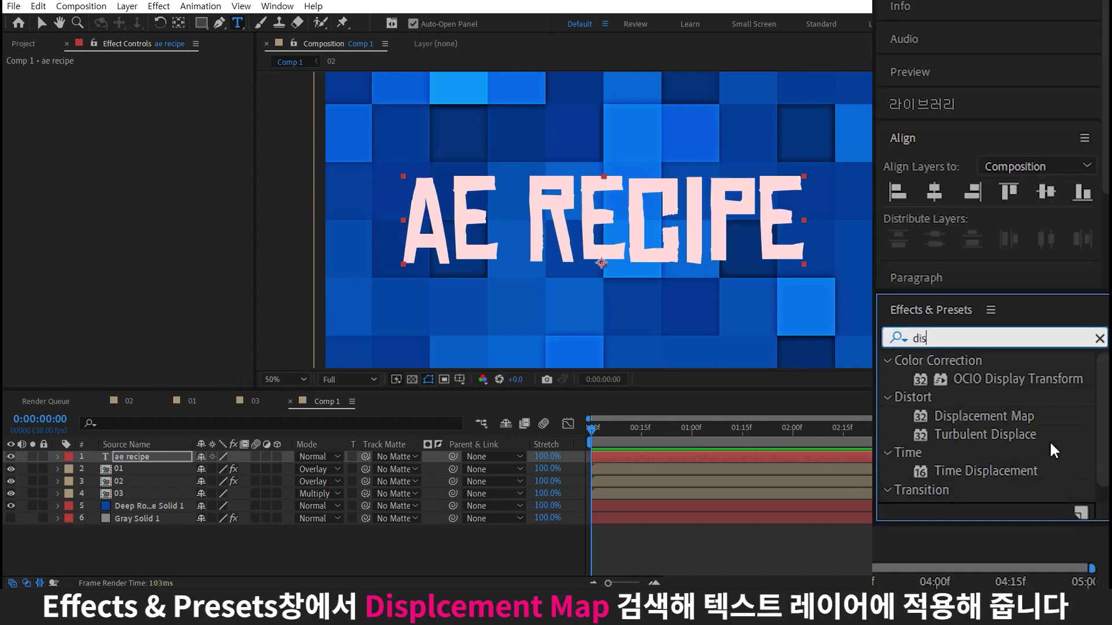
{"action": "left_click_drag", "start_coordinate": [1026, 316], "coordinate": [139, 457]}
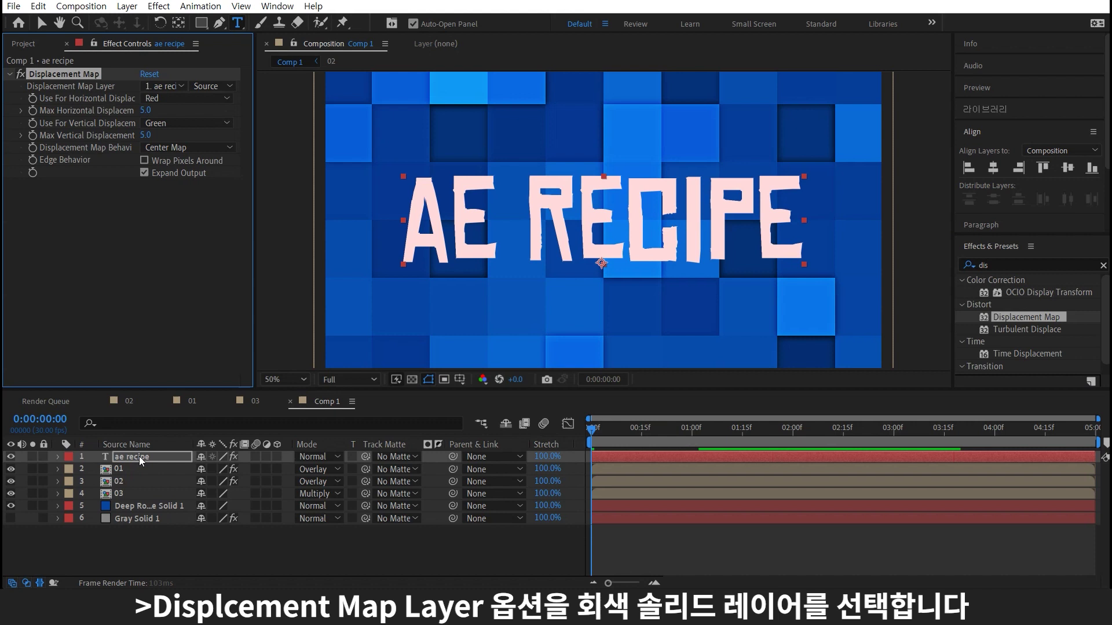
{"action": "key", "text": "v"}
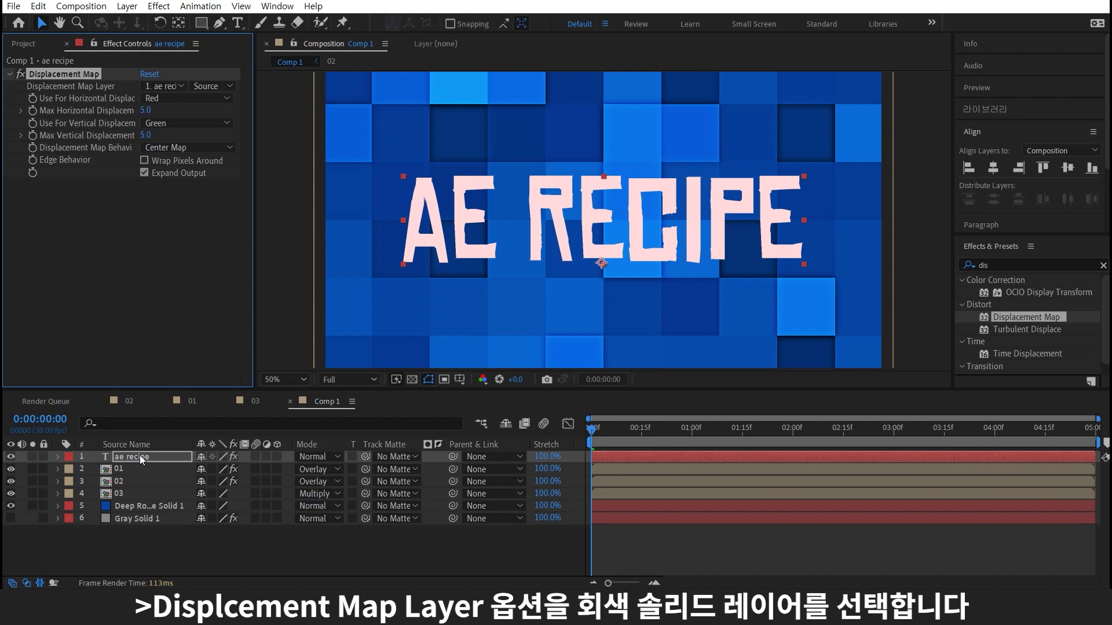
{"action": "left_click", "coordinate": [186, 86]}
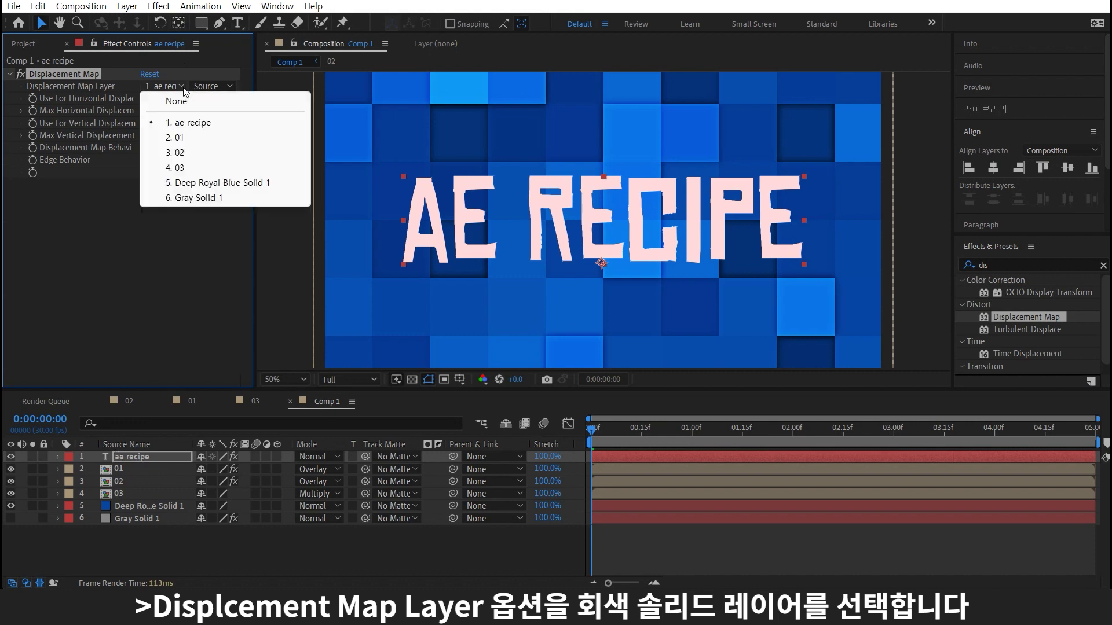
{"action": "left_click", "coordinate": [174, 198]}
{"action": "left_click", "coordinate": [213, 87]}
{"action": "left_click", "coordinate": [243, 131]}
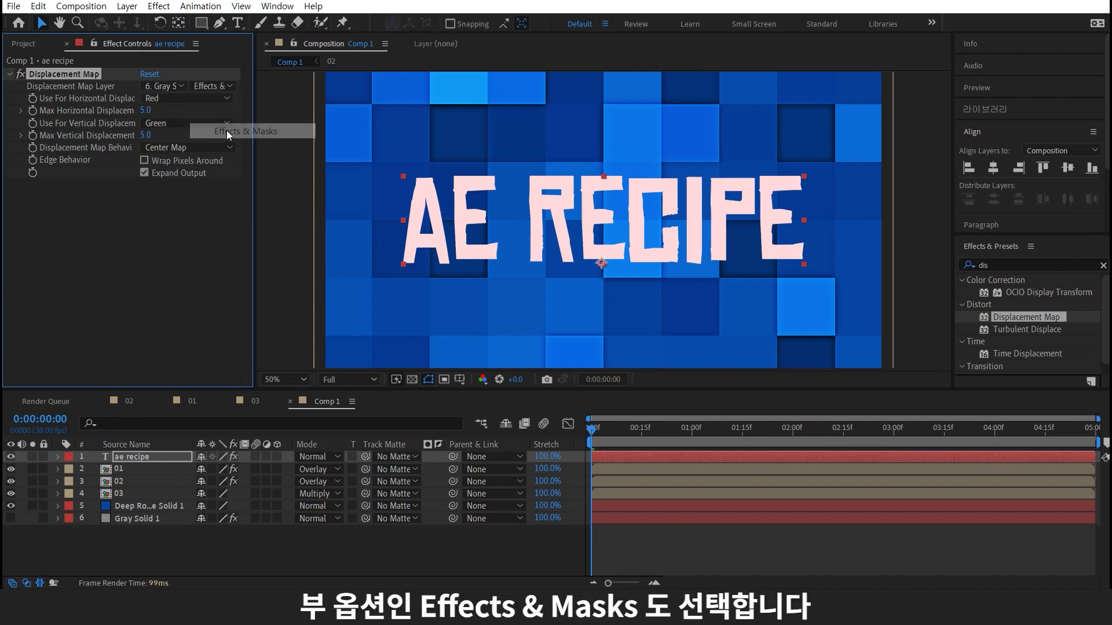
Step: Move the text layer to sit just above the blue solid
{"action": "key", "text": "period"}
{"action": "left_click_drag", "start_coordinate": [170, 458], "coordinate": [171, 501]}
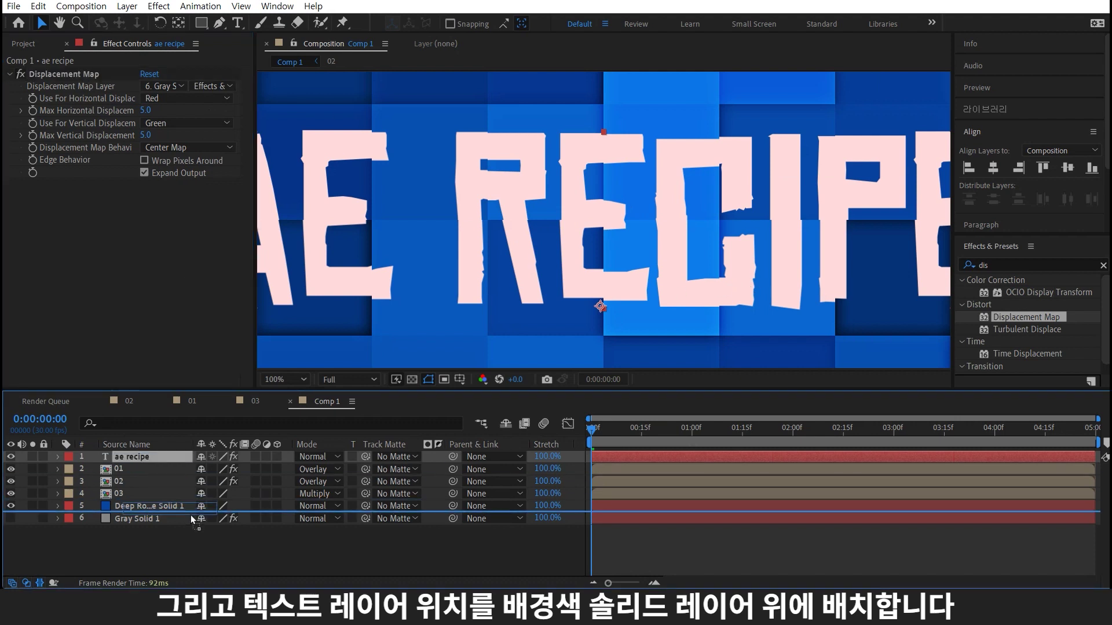
{"action": "key", "text": "comma"}
Step: Set the AE RECIPE text fill colour to light blue 95BBCB
{"action": "key", "text": "ctrl+6"}
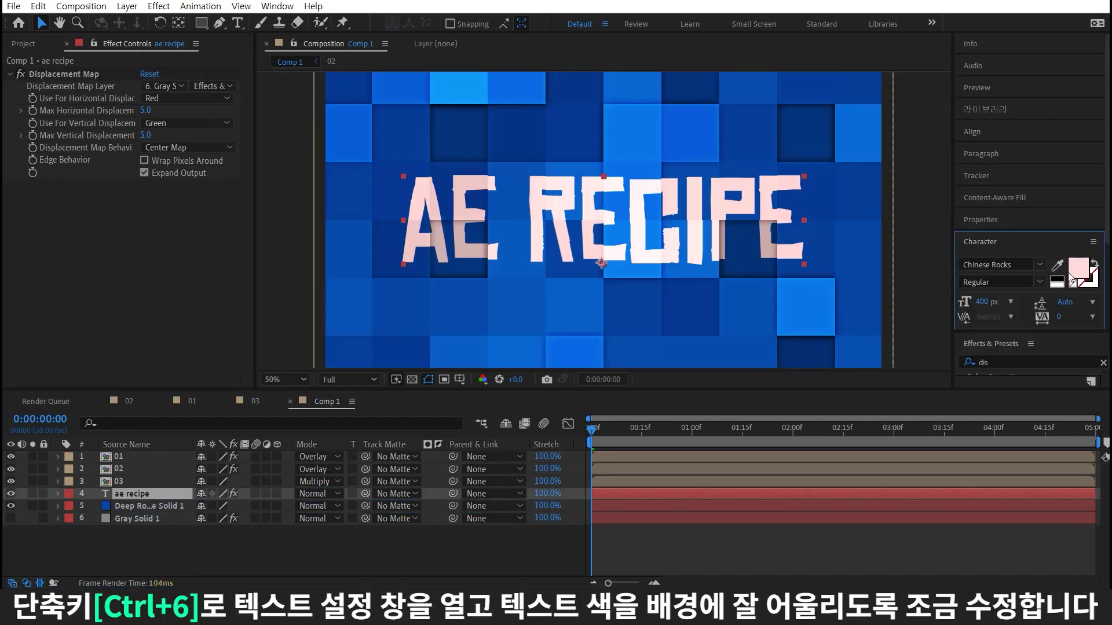
{"action": "left_click", "coordinate": [1078, 268]}
{"action": "left_click", "coordinate": [264, 261]}
{"action": "left_click", "coordinate": [112, 213]}
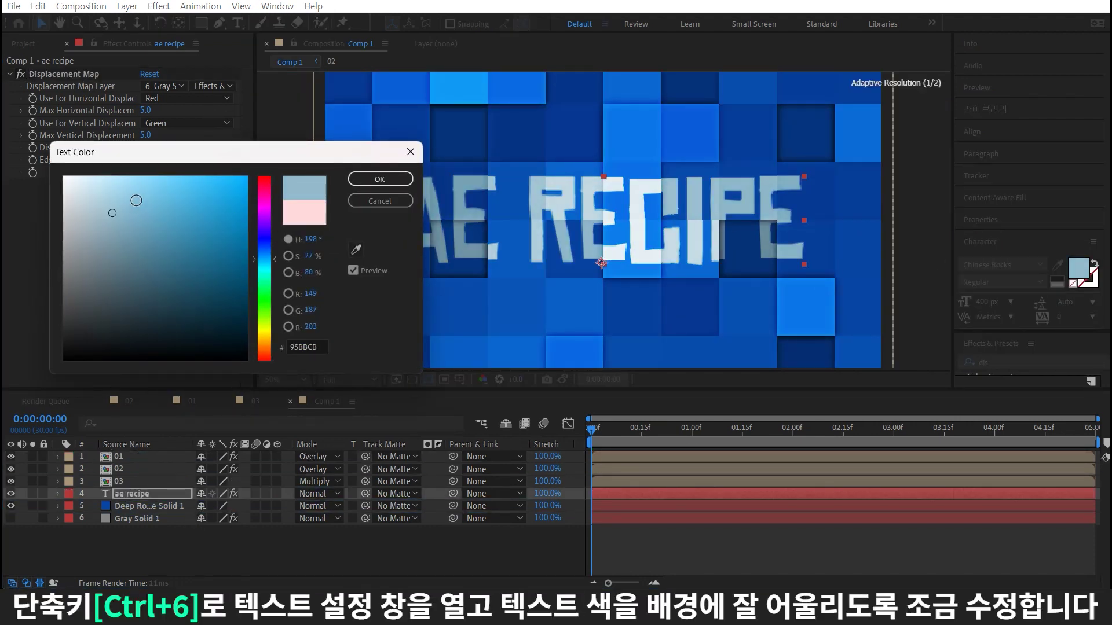
{"action": "left_click", "coordinate": [379, 179]}
Step: Set Max Horizontal and Max Vertical Displacement both to 15
{"action": "left_click", "coordinate": [148, 110]}
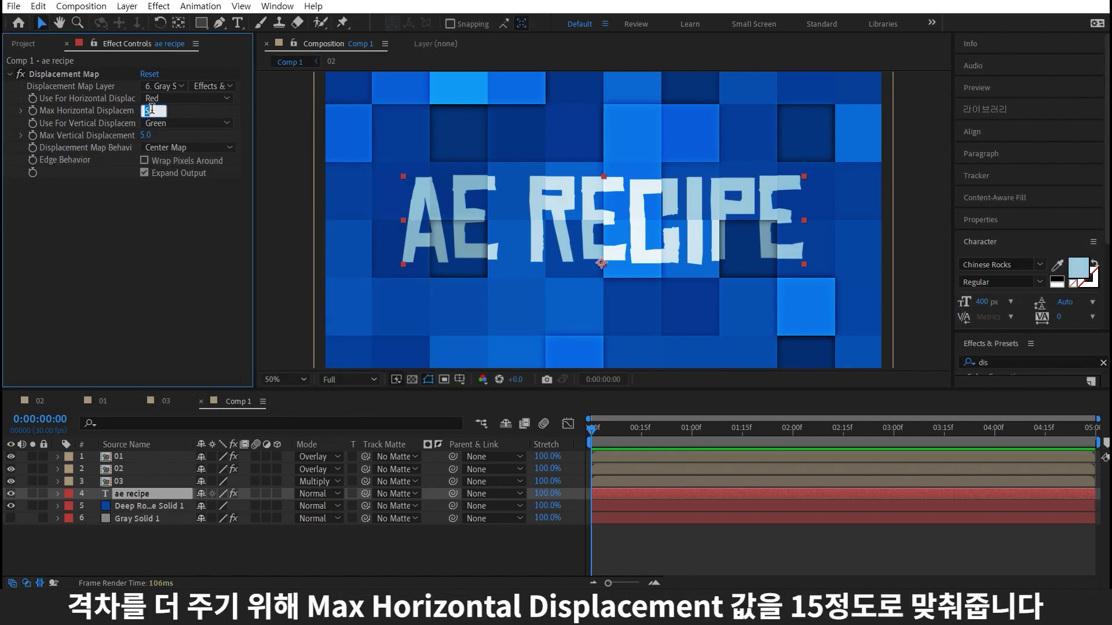
{"action": "type", "text": "15"}
{"action": "key", "text": "Return"}
{"action": "left_click", "coordinate": [148, 135]}
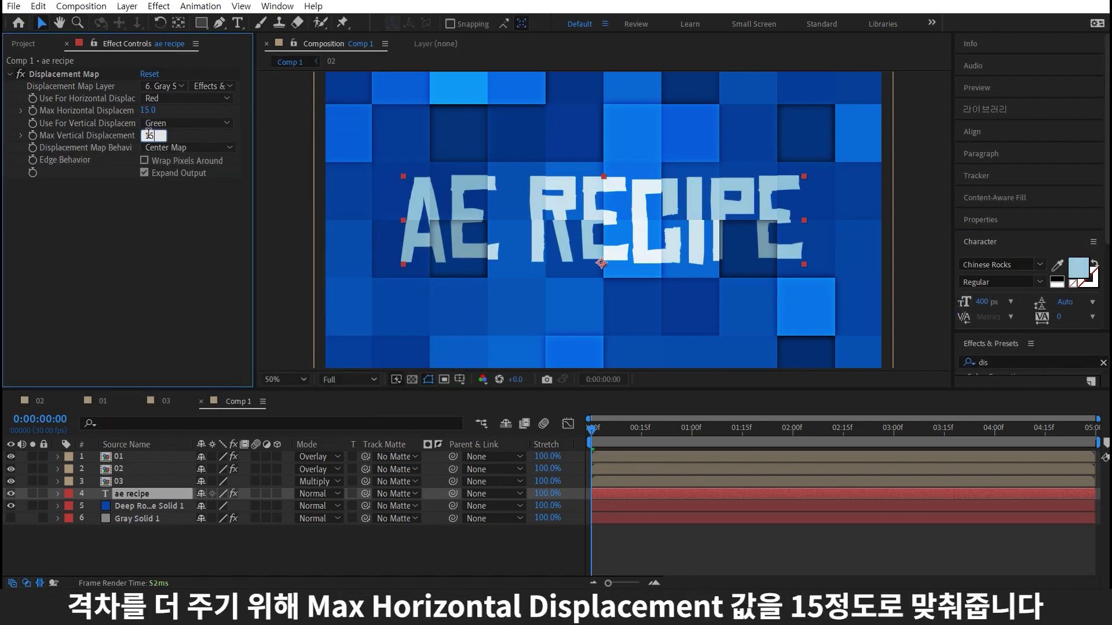
{"action": "type", "text": "15"}
{"action": "key", "text": "Return"}
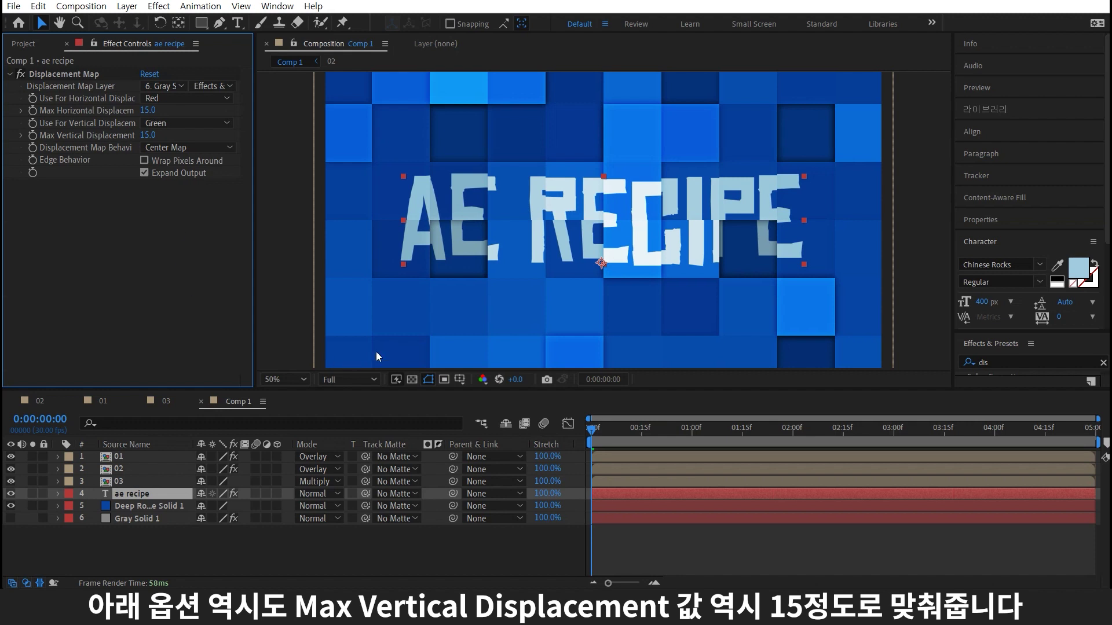
Step: Preview Comp 1 to check the light blue title displaced at 15 on both axes
{"action": "key", "text": "space"}
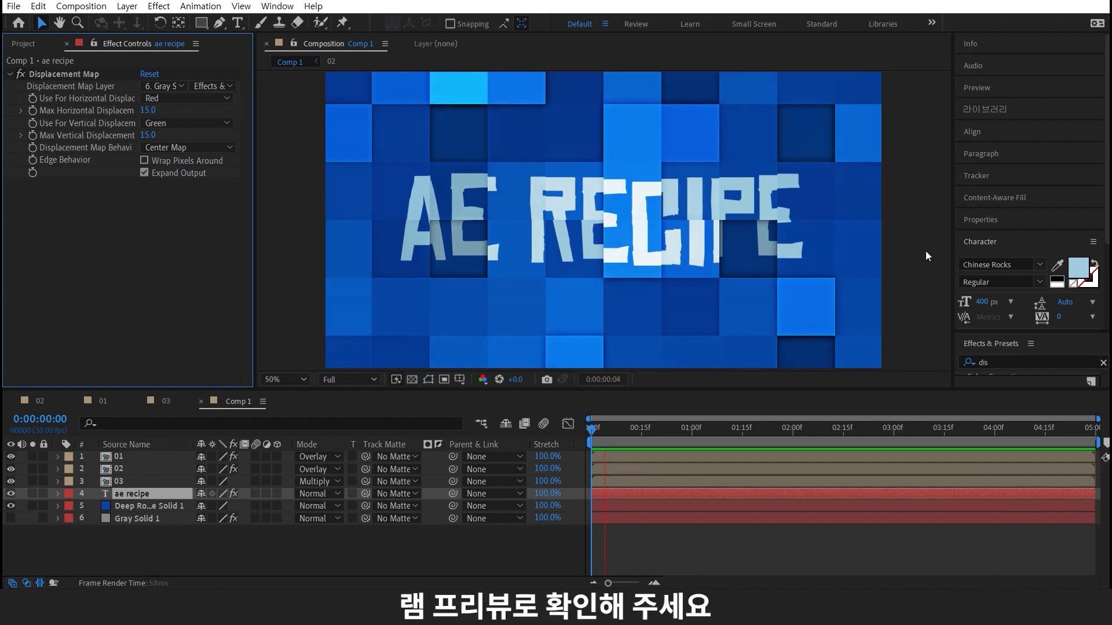